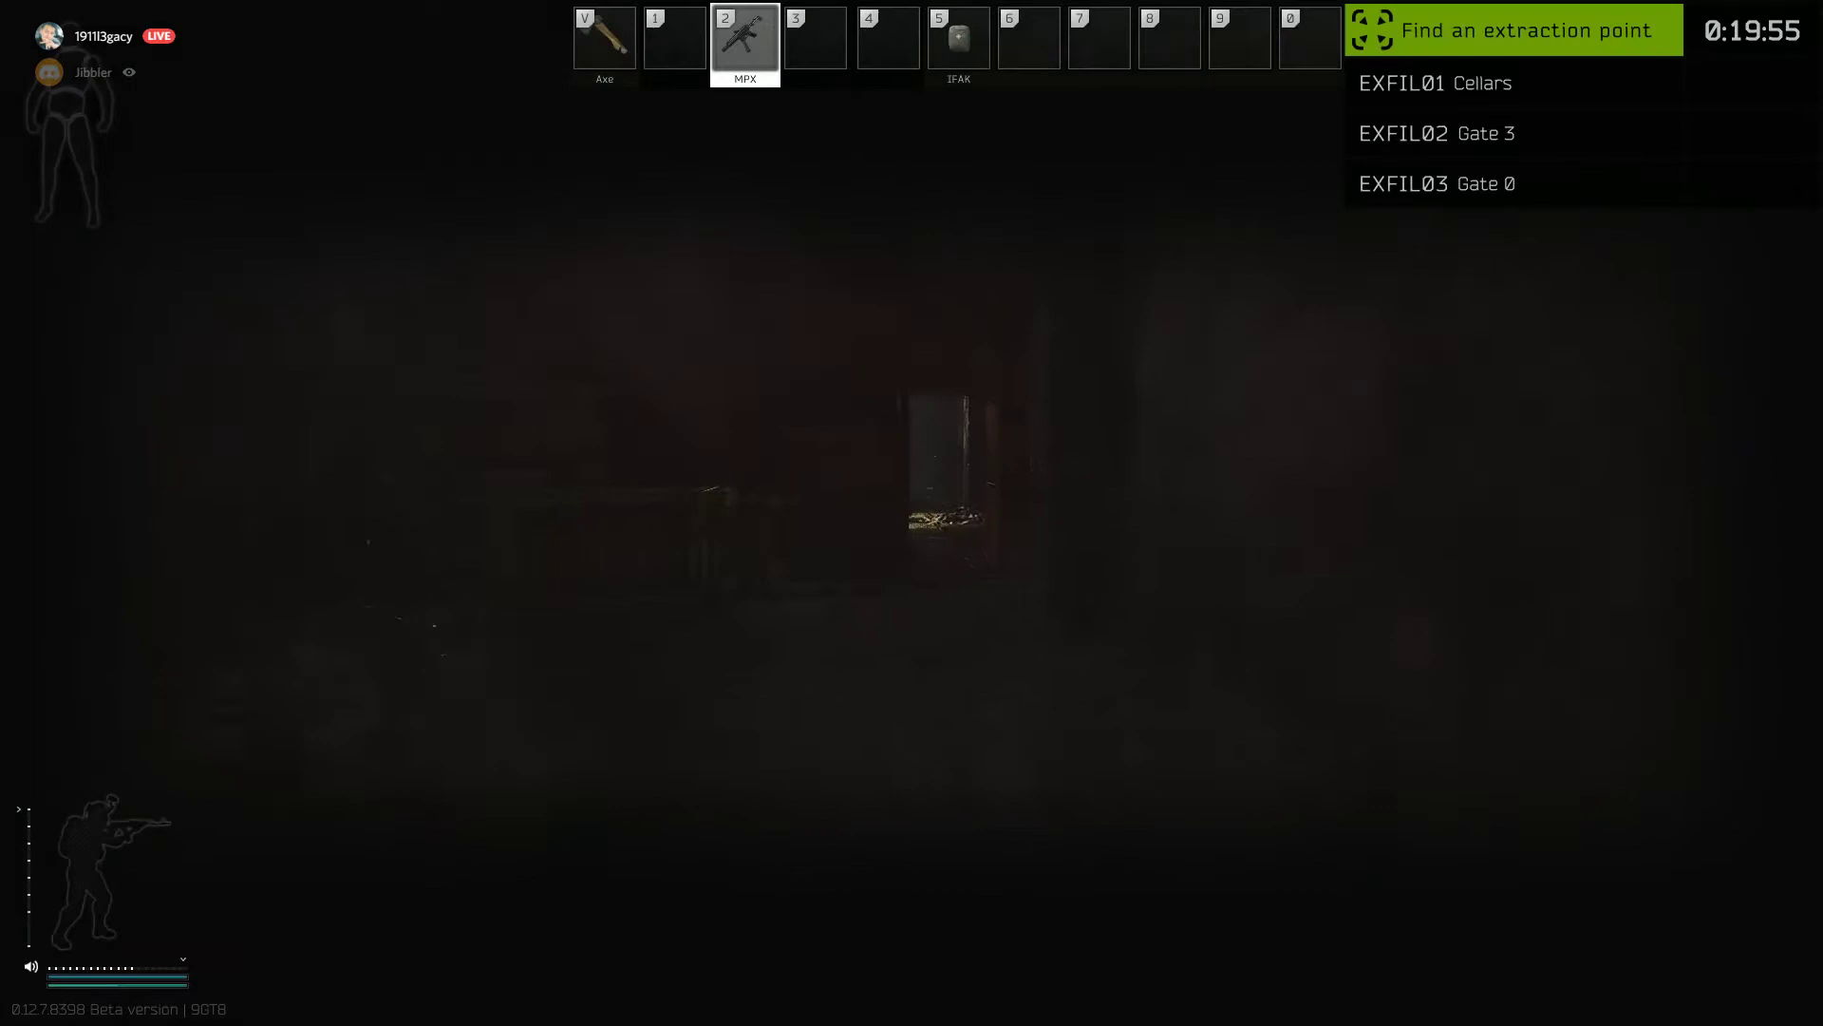
# Step: Switch the MPX to full auto and walk through the dark cellar corridors
pyautogui.press('w')
pyautogui.press('b')
pyautogui.press('b')
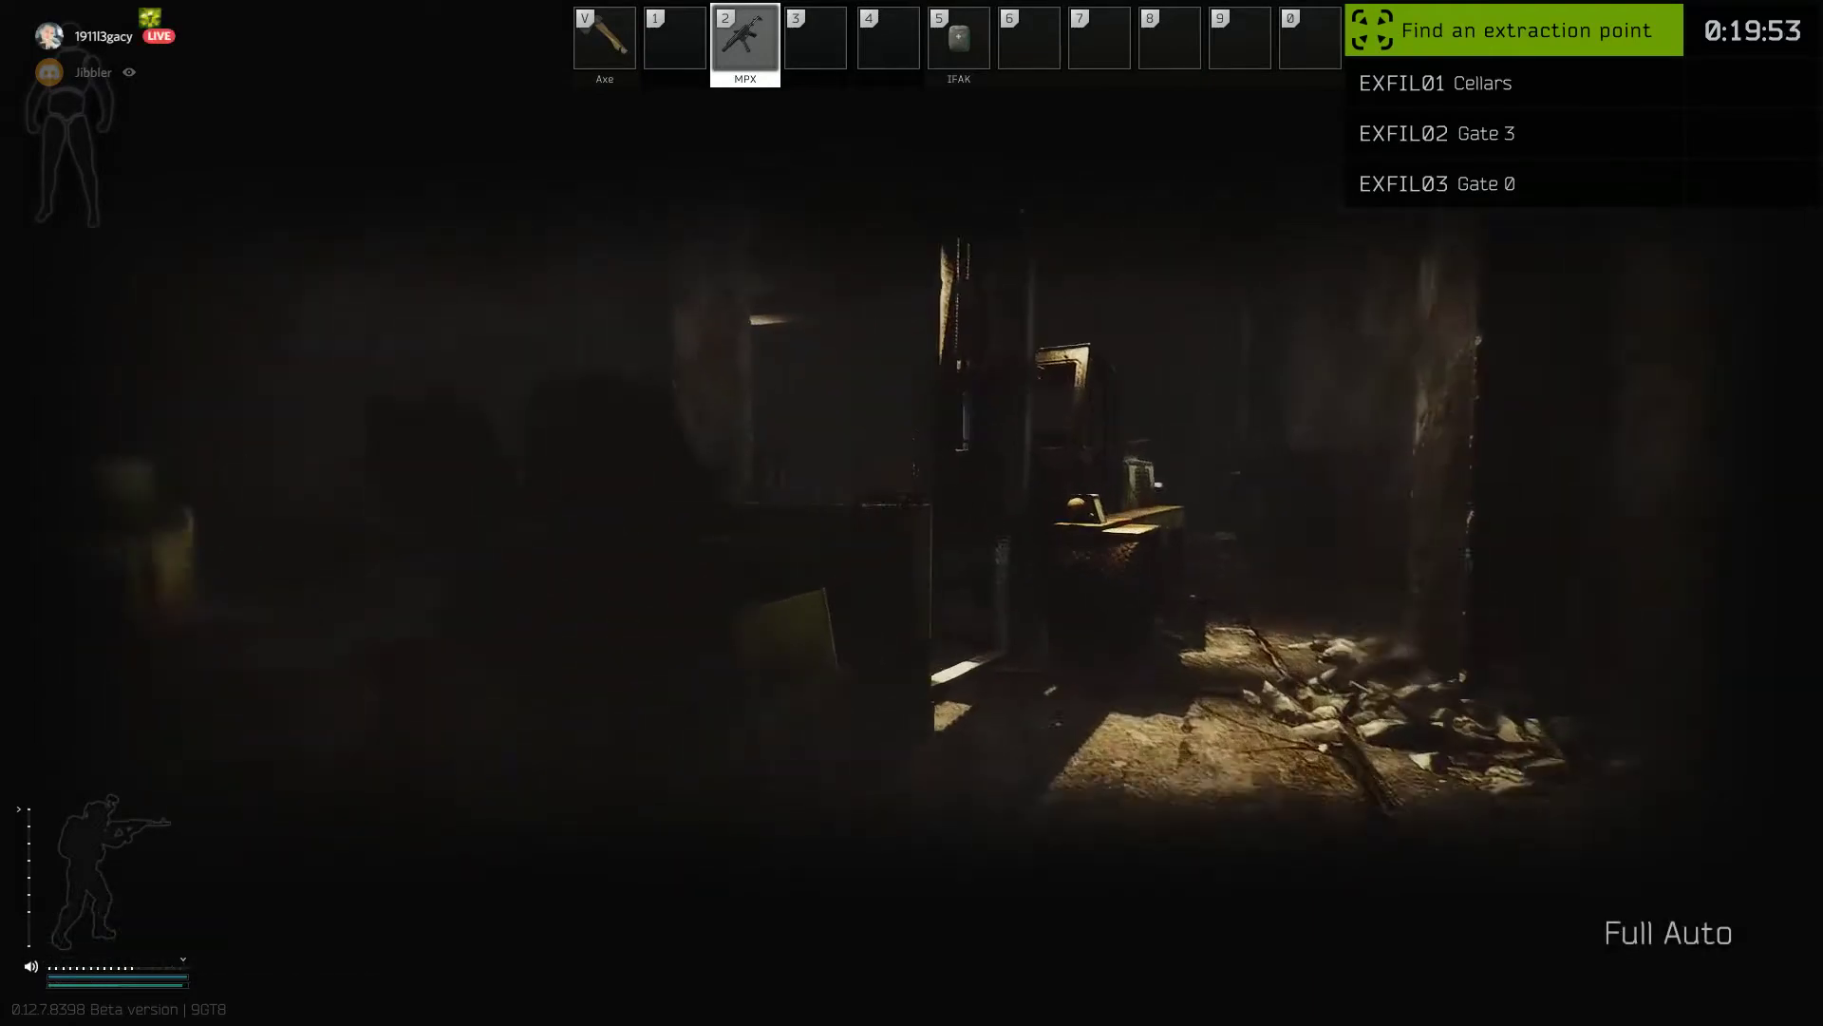
pyautogui.press('w')
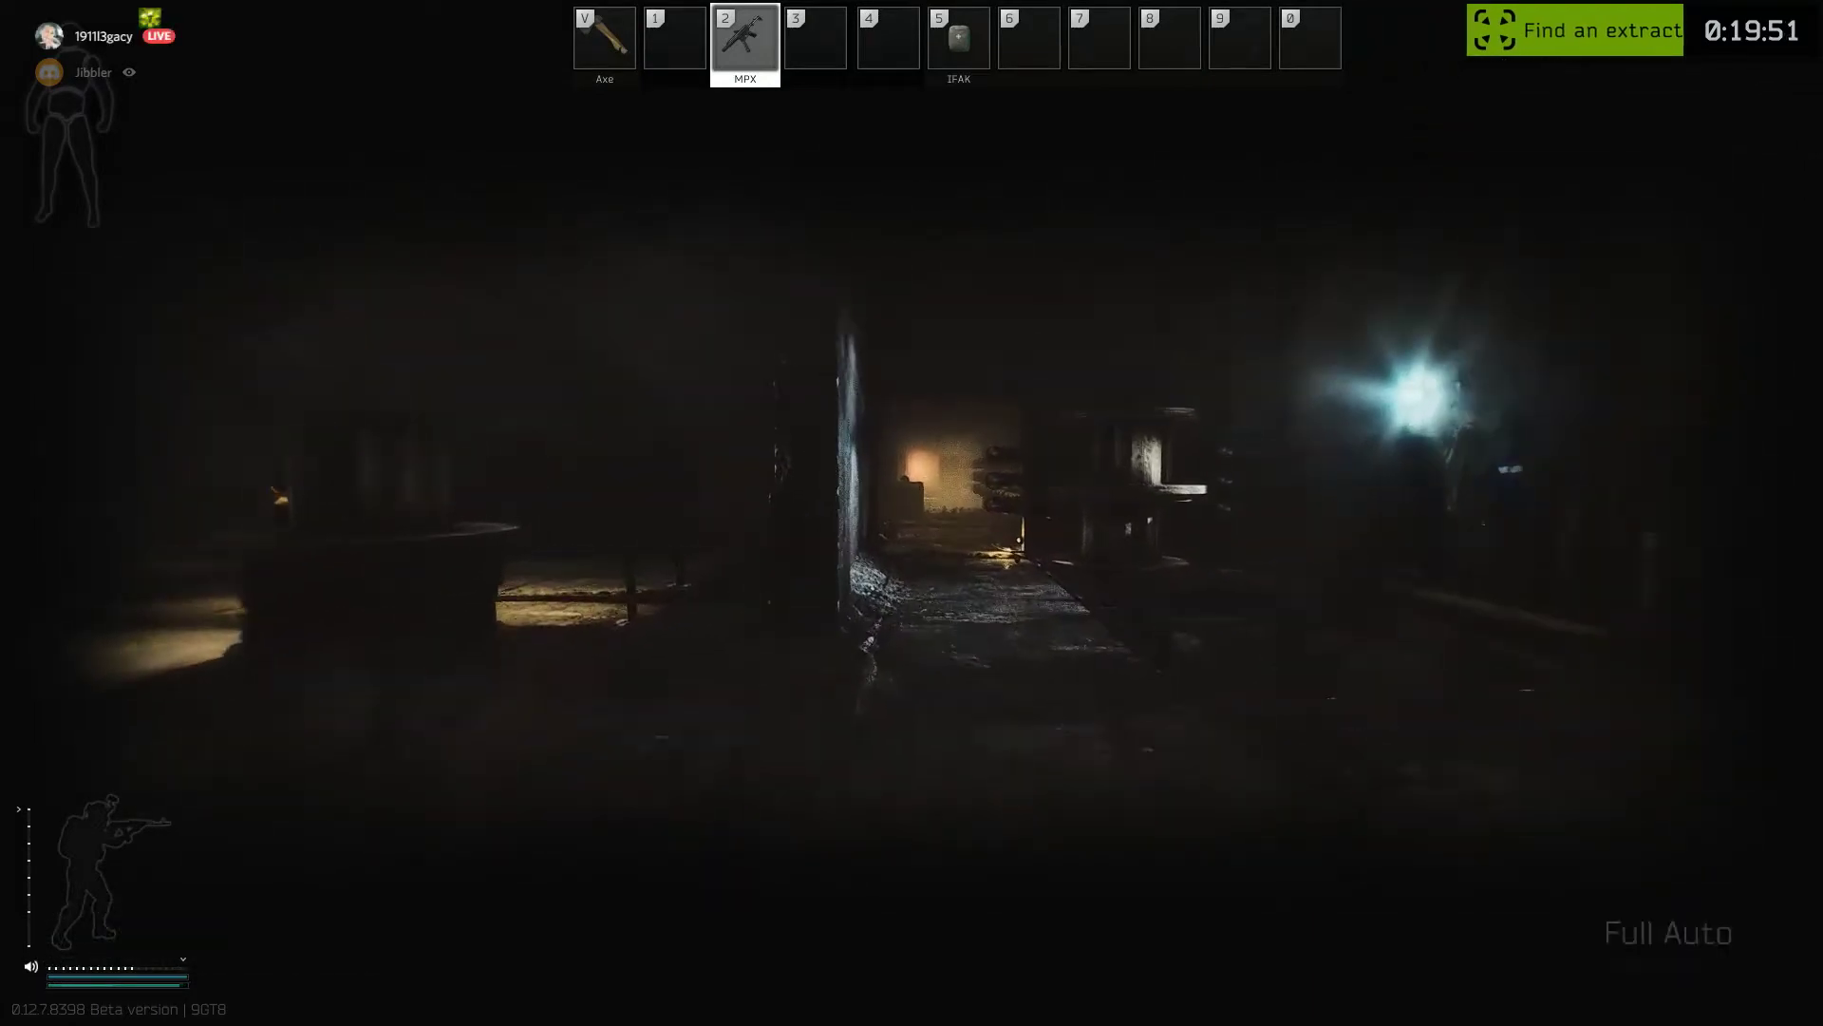
pyautogui.press('w')
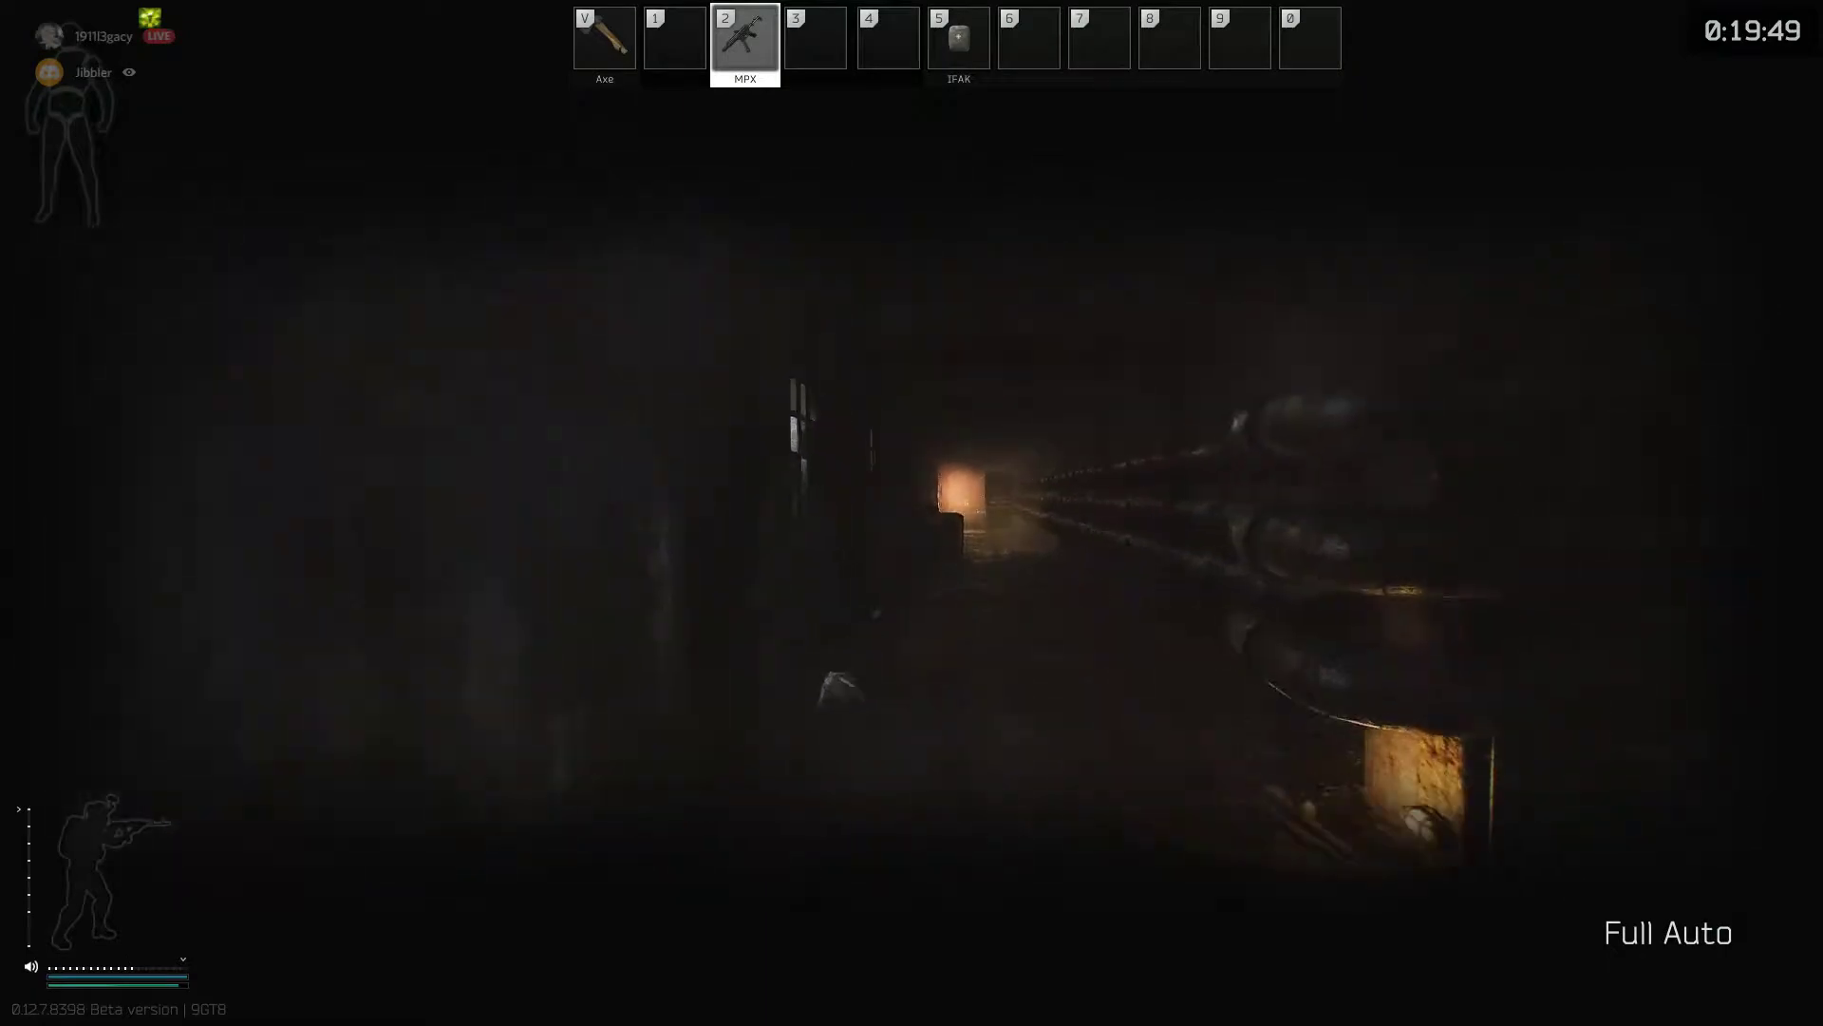
pyautogui.press('w')
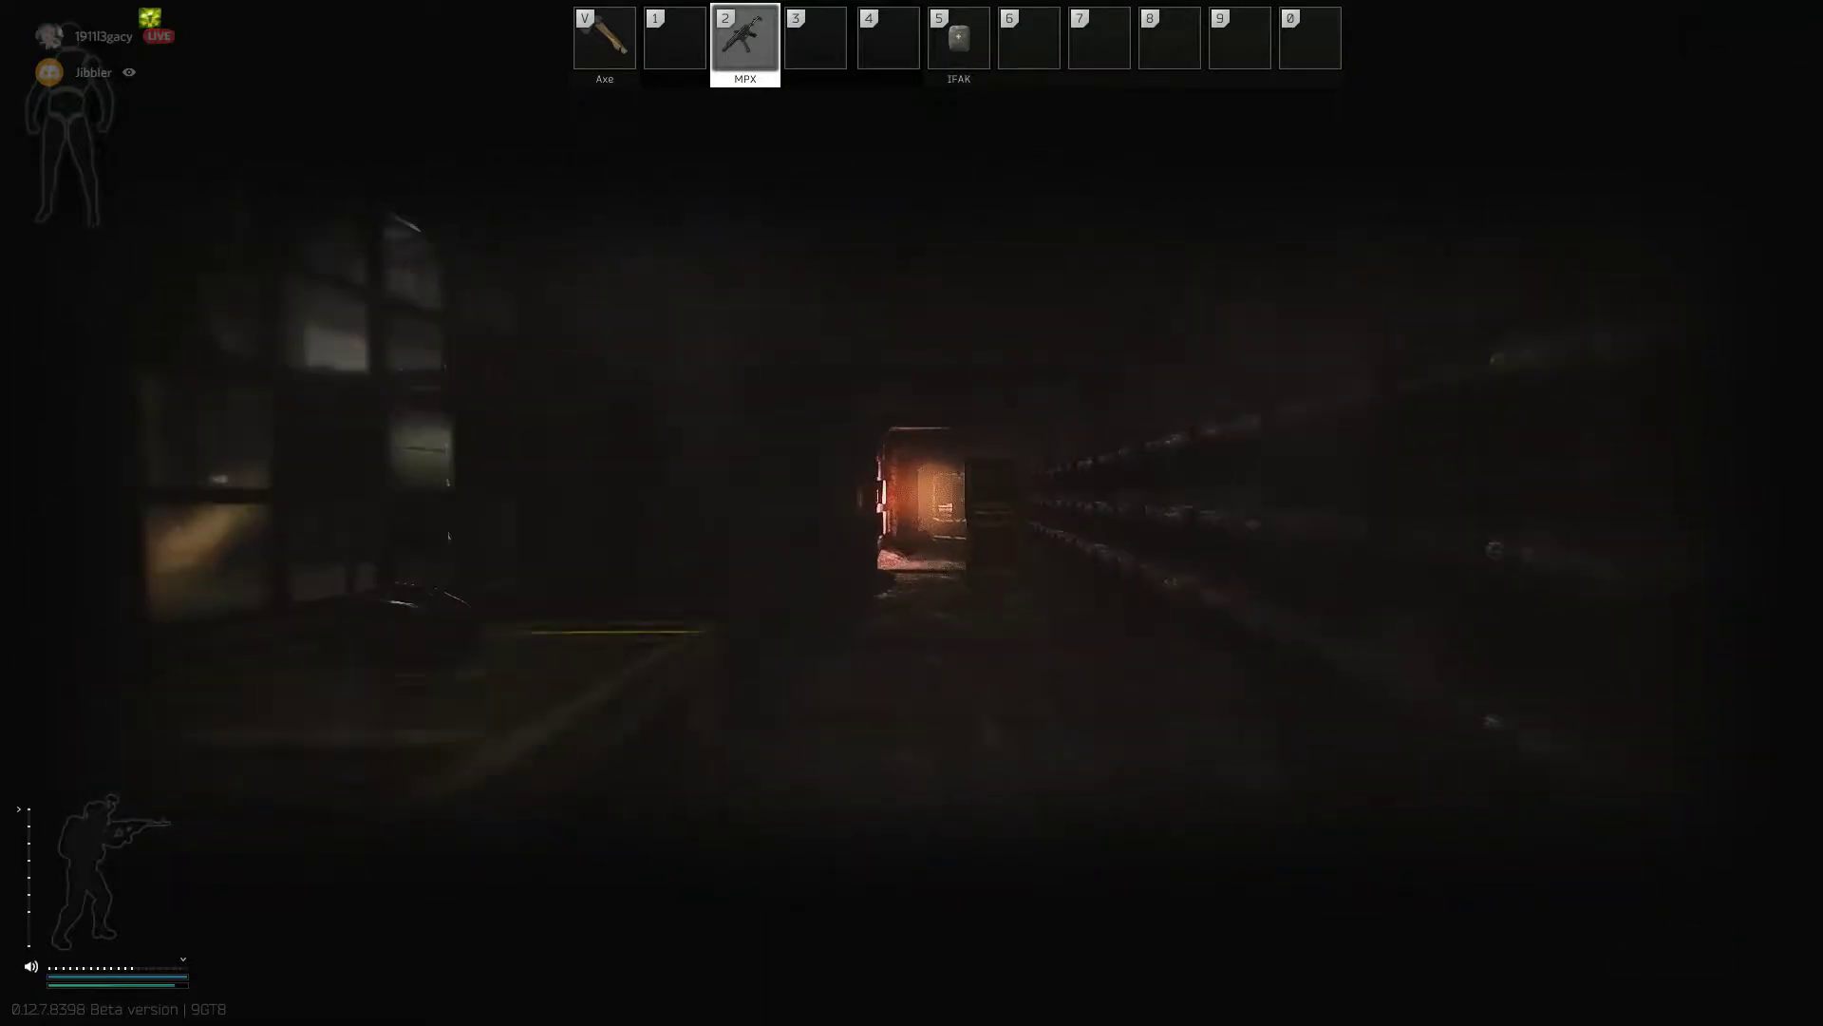
# Step: Pass the lamp room, the machinery yard and the Terragroup containers, then cross the debris room
pyautogui.press('w')
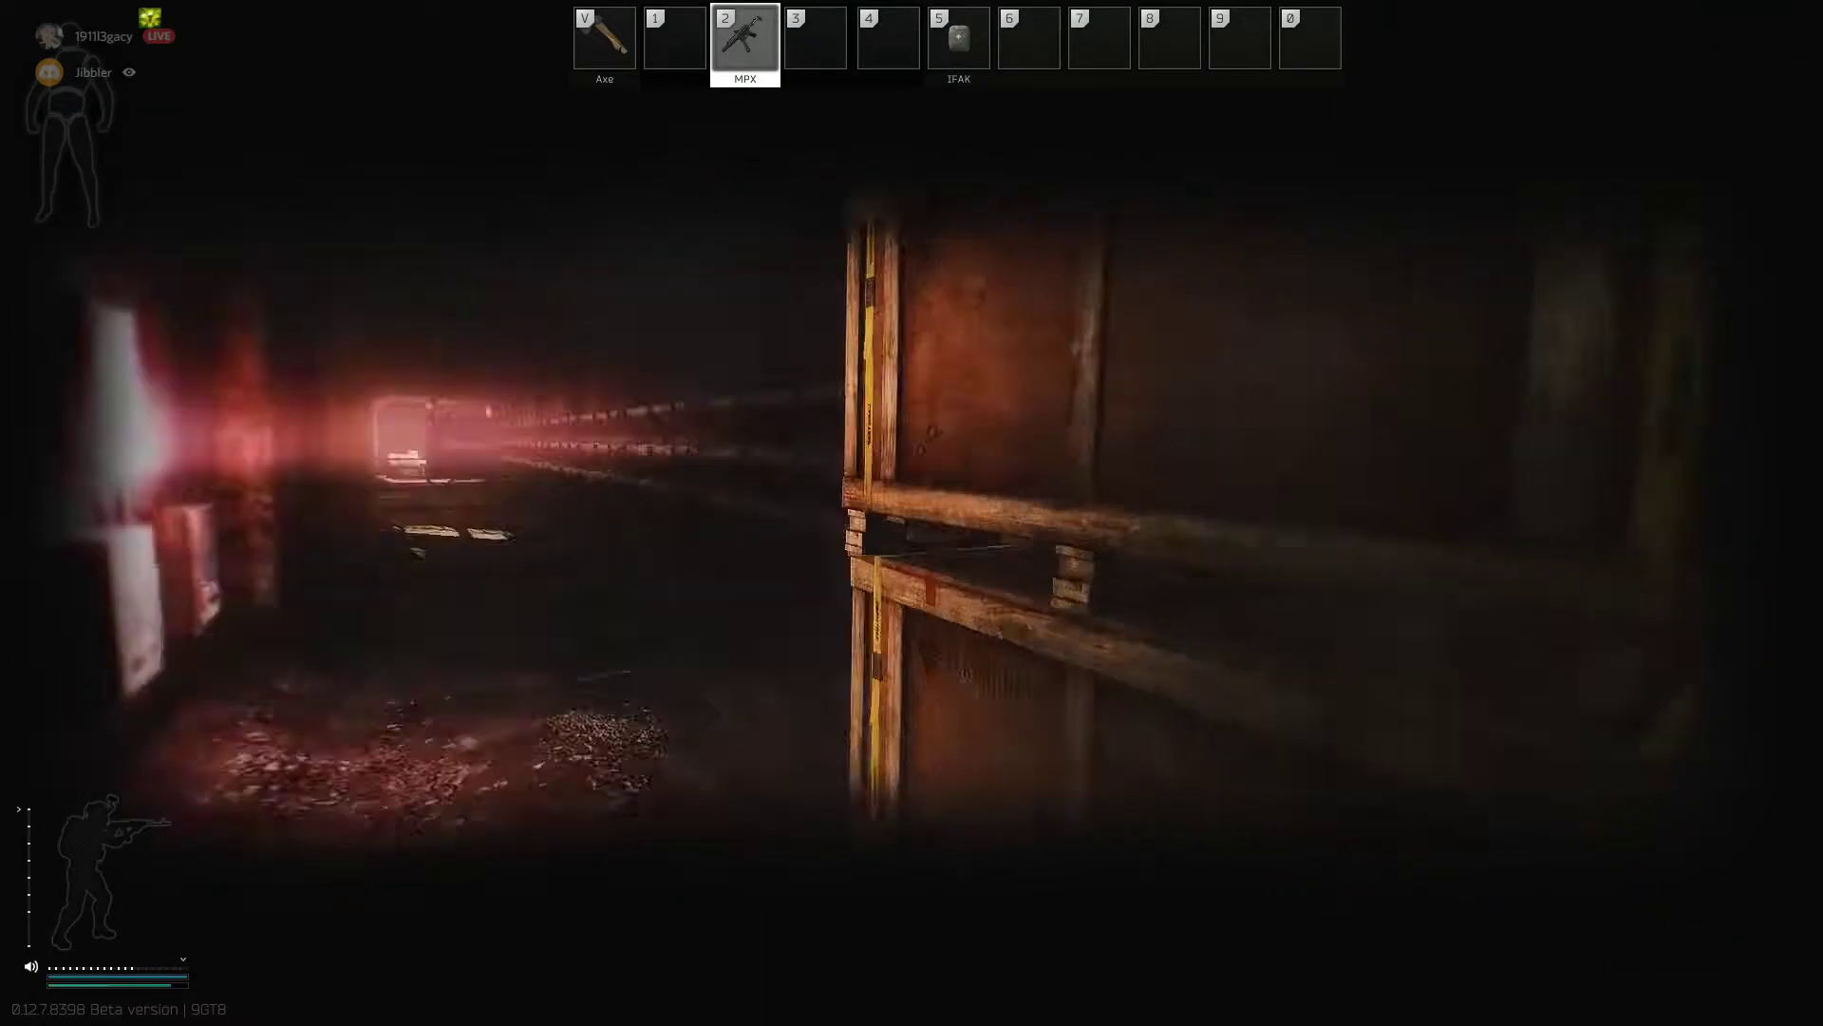
pyautogui.press('w')
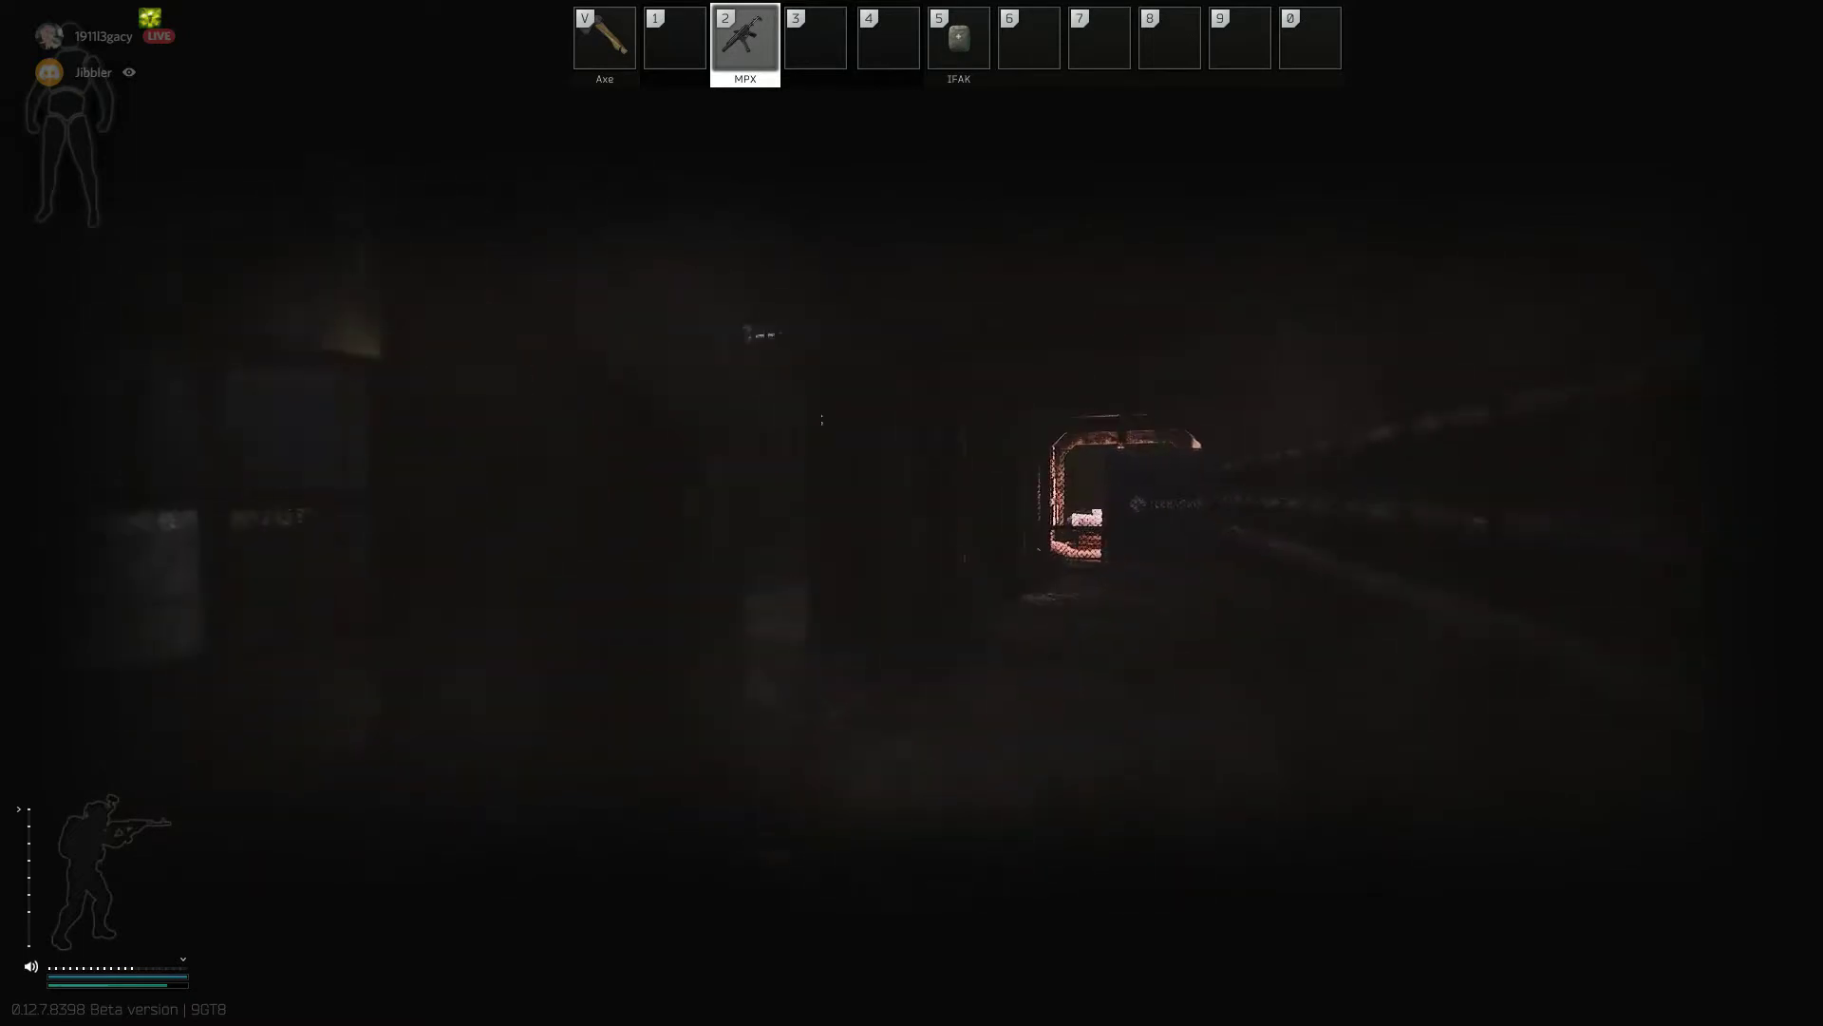
pyautogui.press('w')
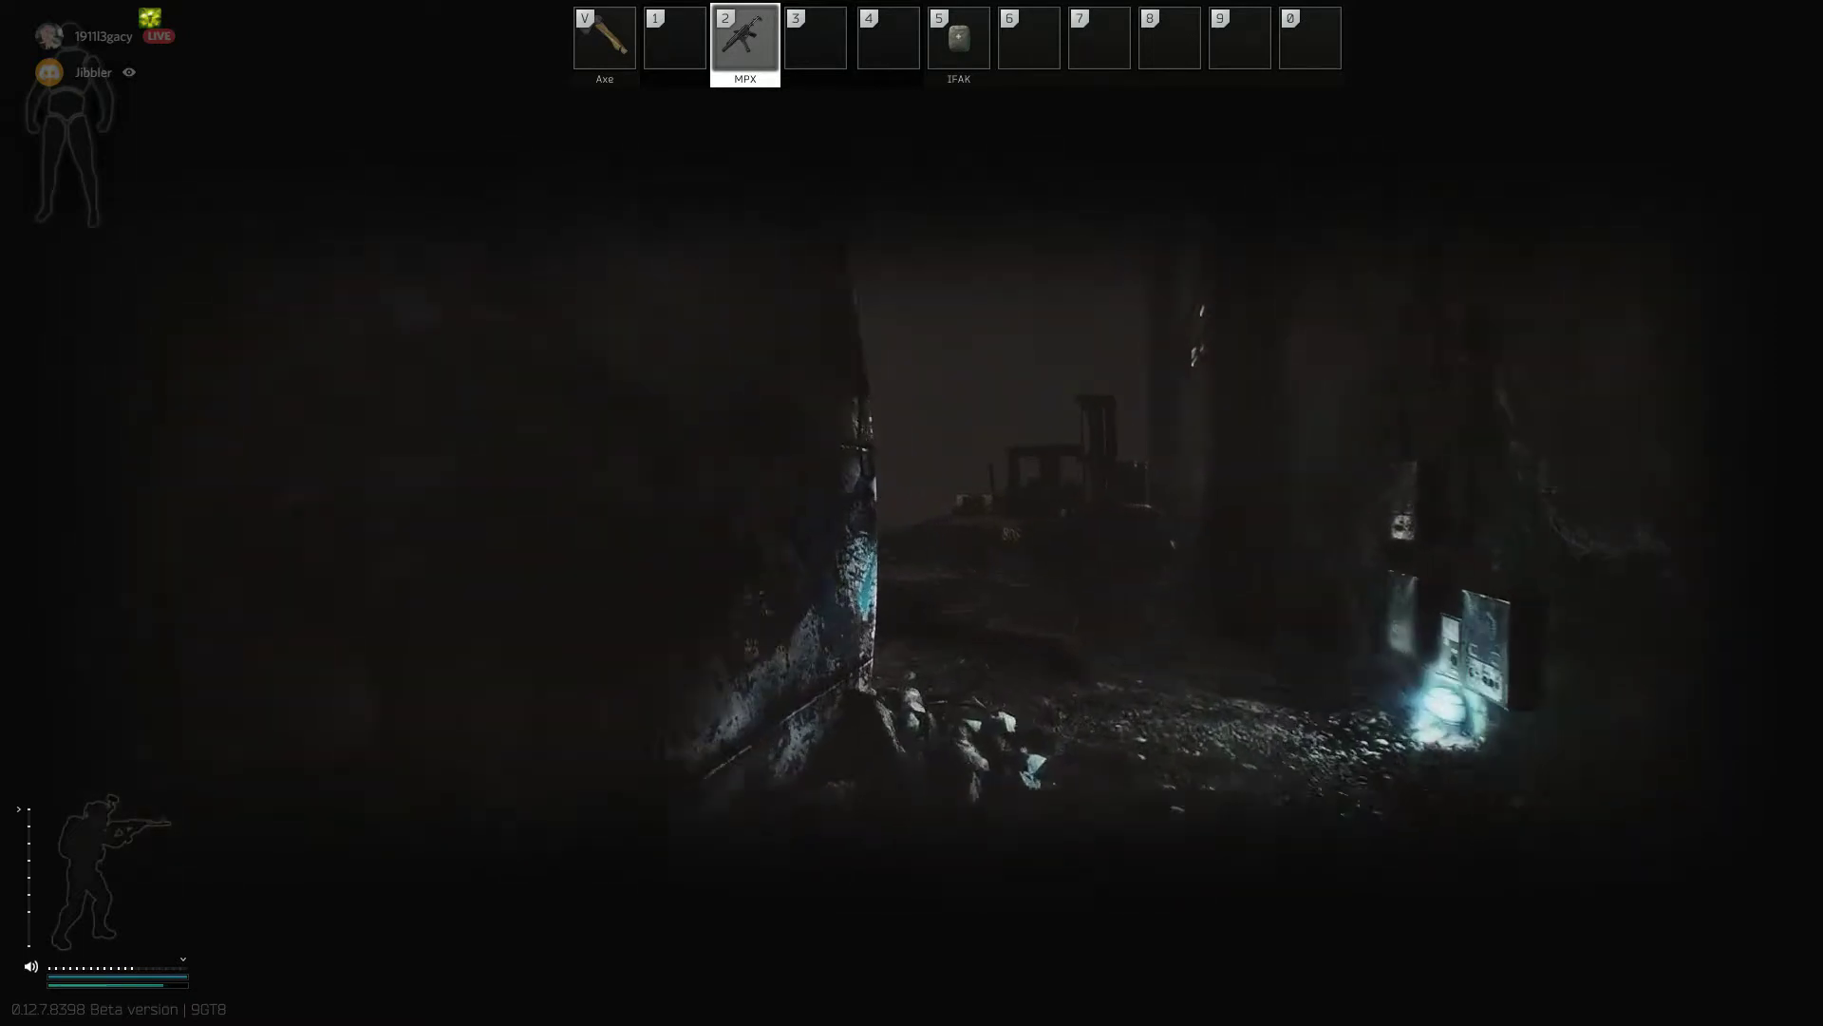
pyautogui.press('w')
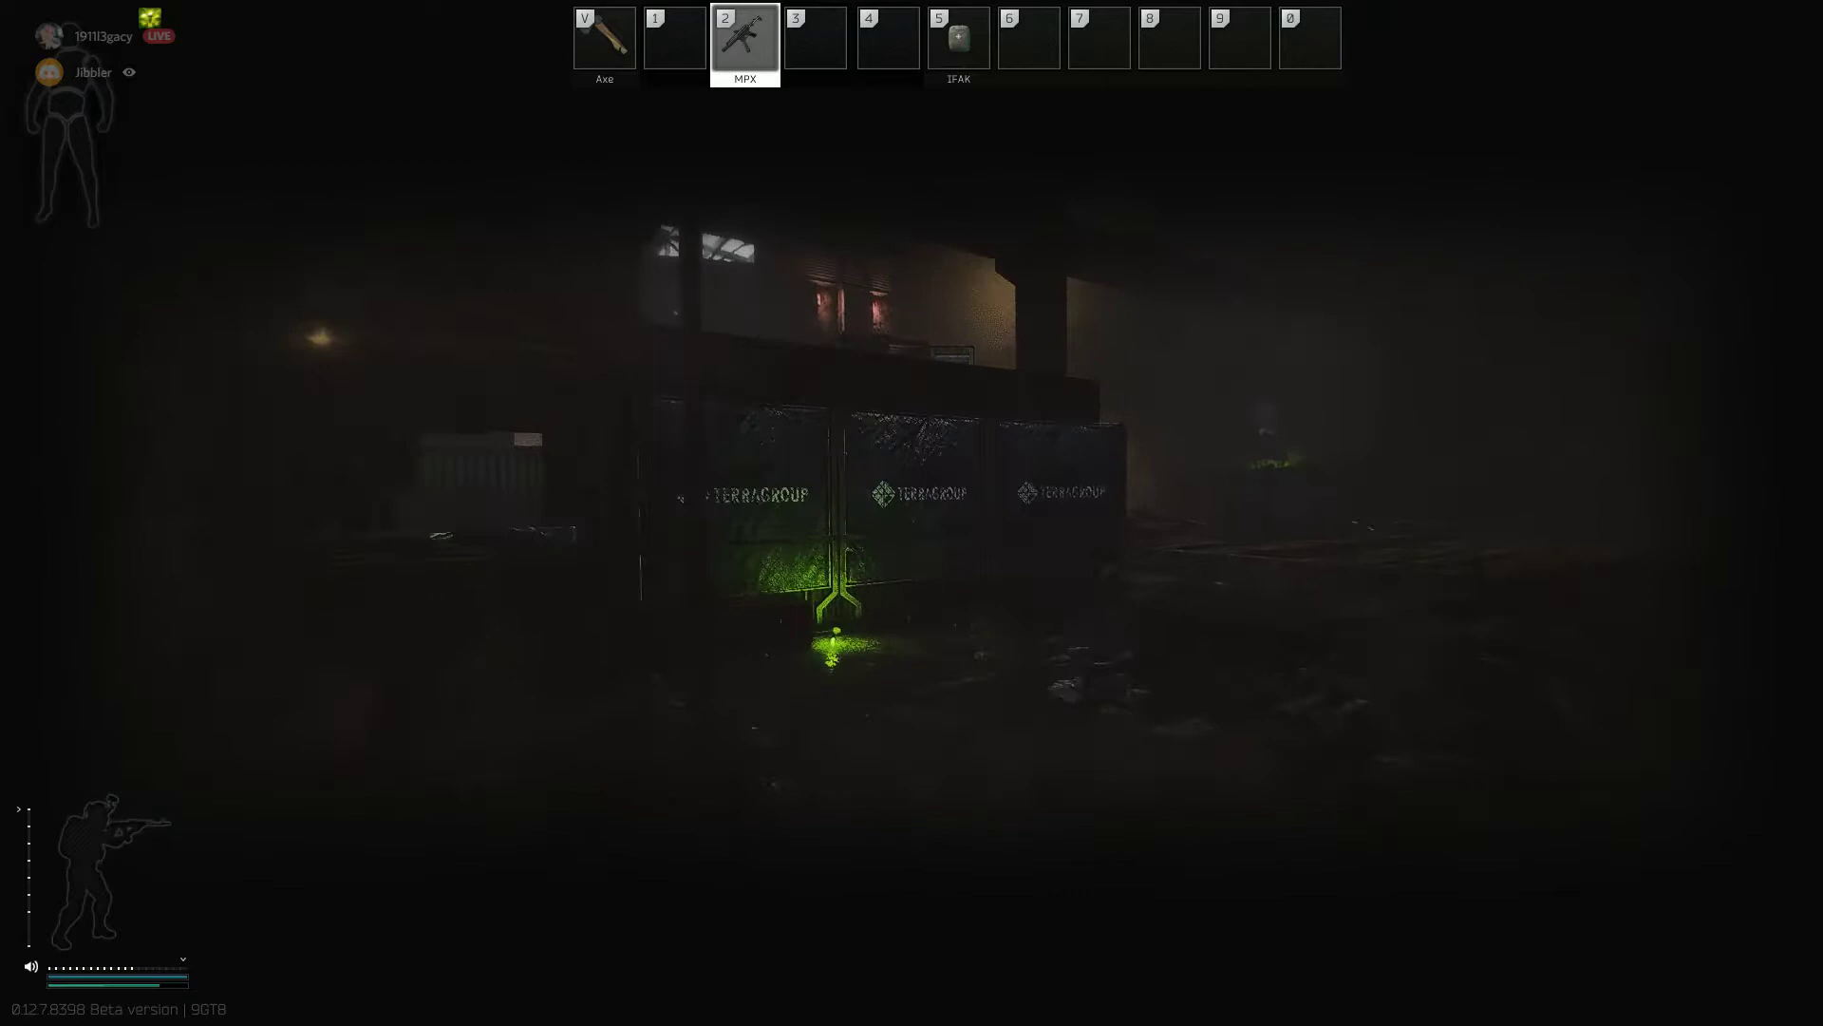
pyautogui.press('w')
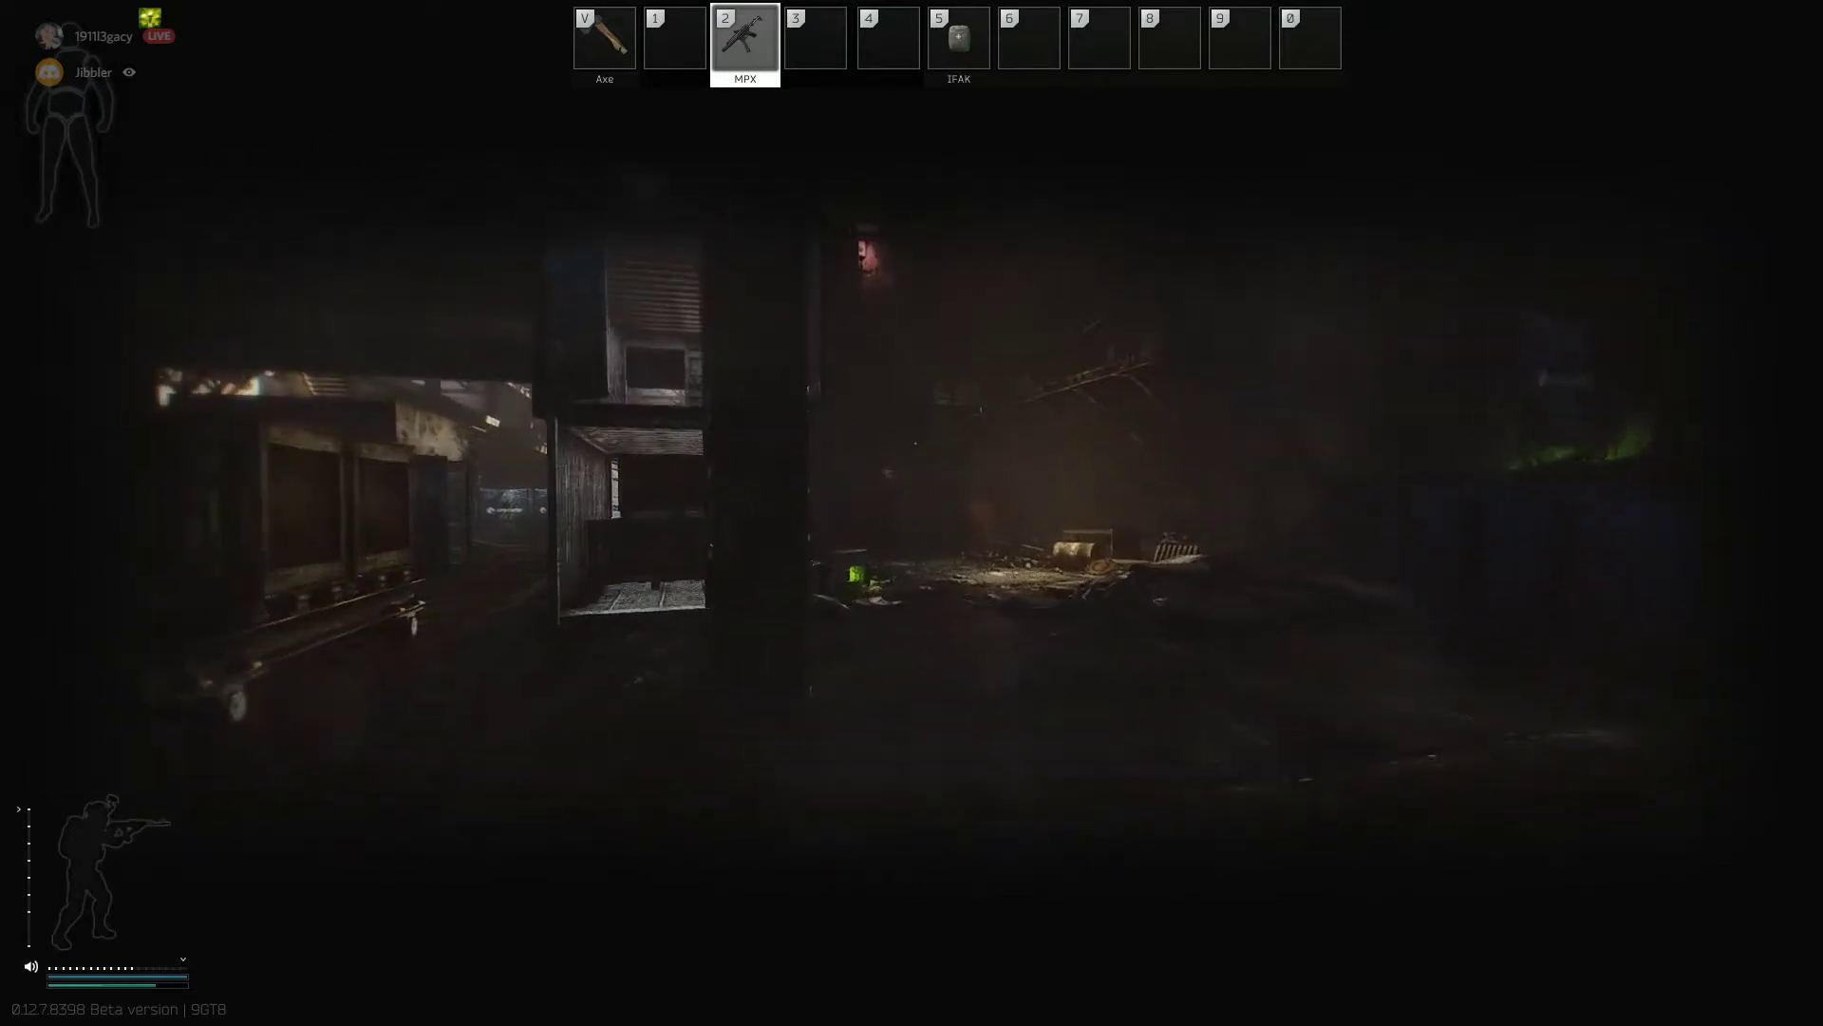
pyautogui.press('w')
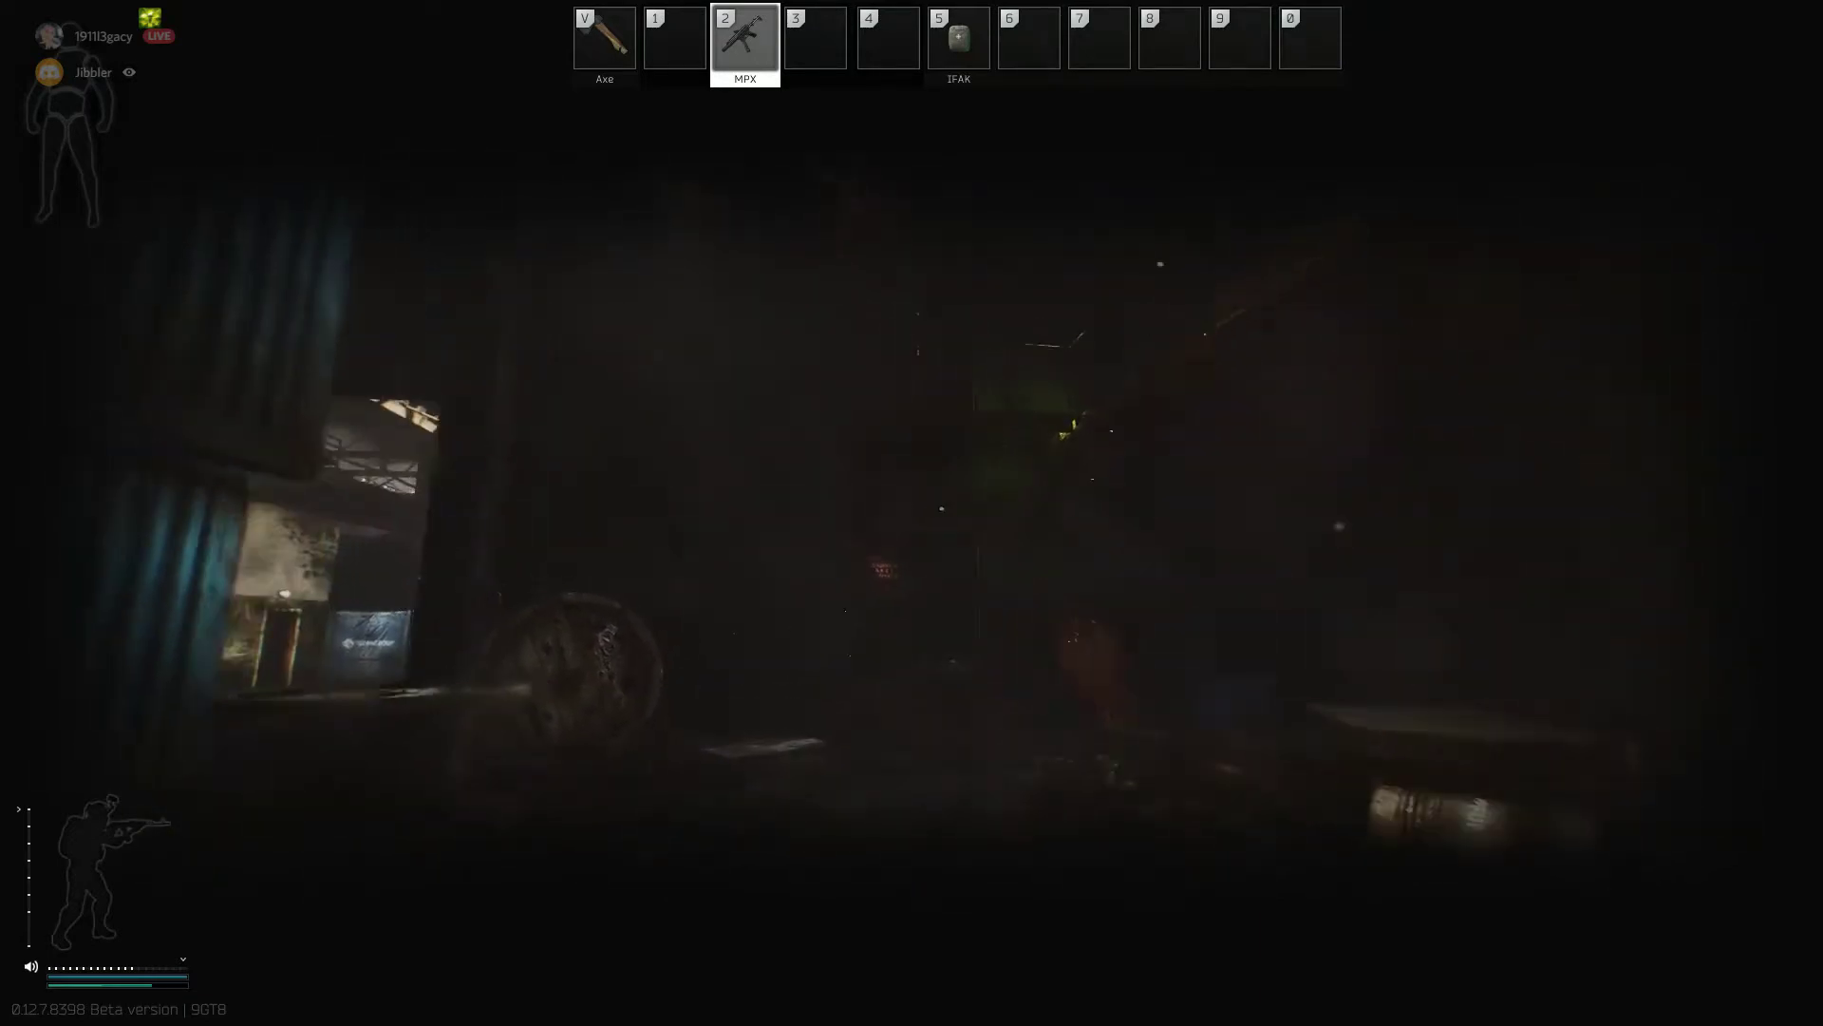
# Step: Go past the red door, climb the stairwell and advance down the corridor toward the enemy
pyautogui.press('w')
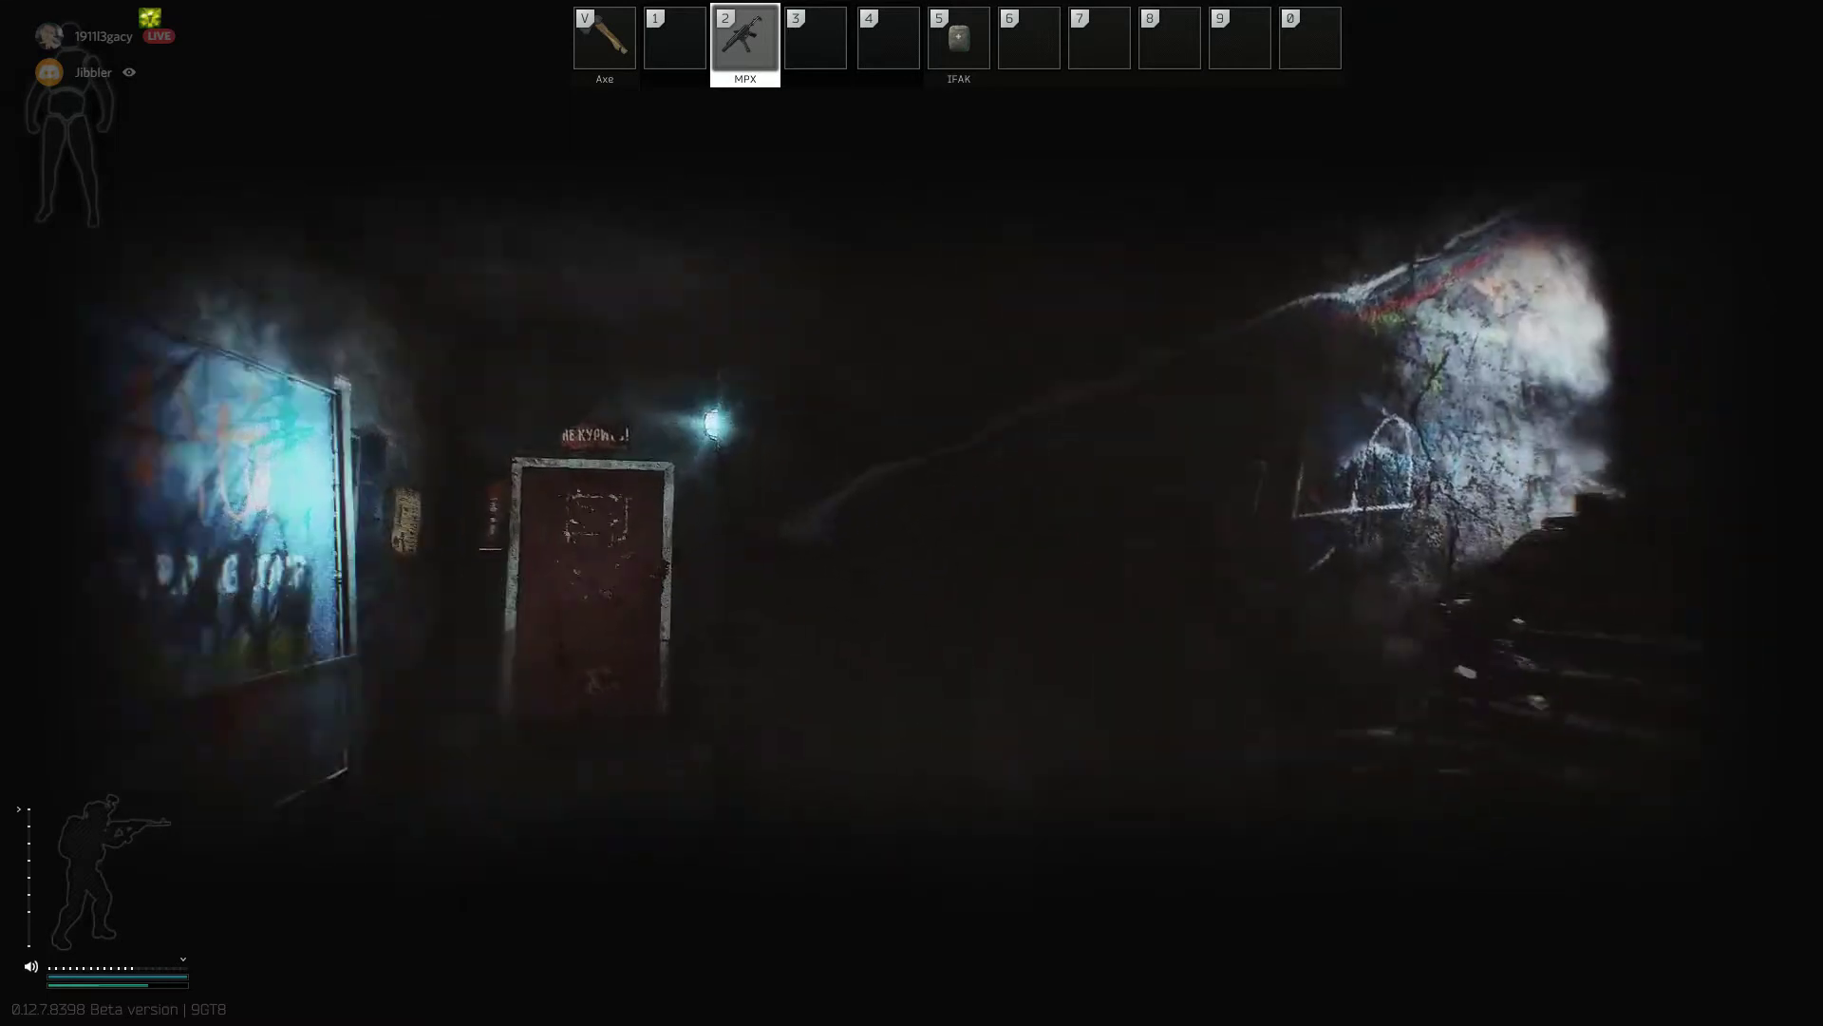
pyautogui.press('w')
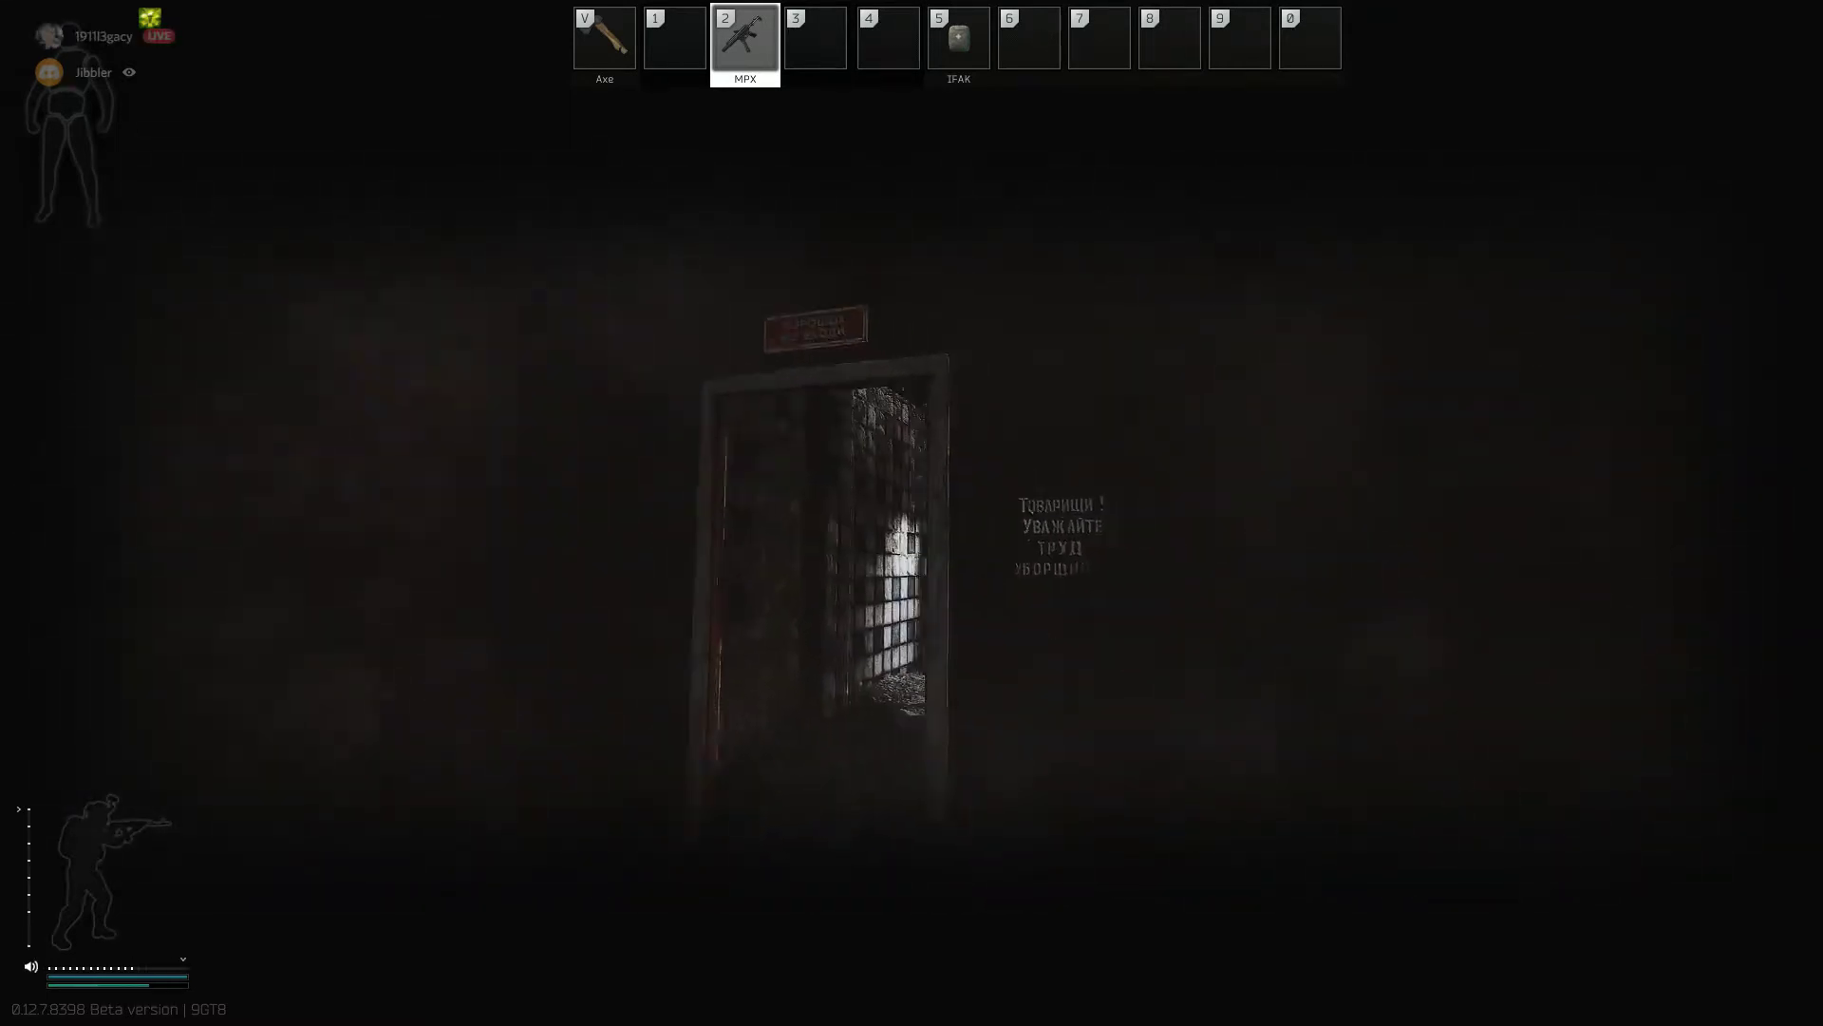
pyautogui.press('w')
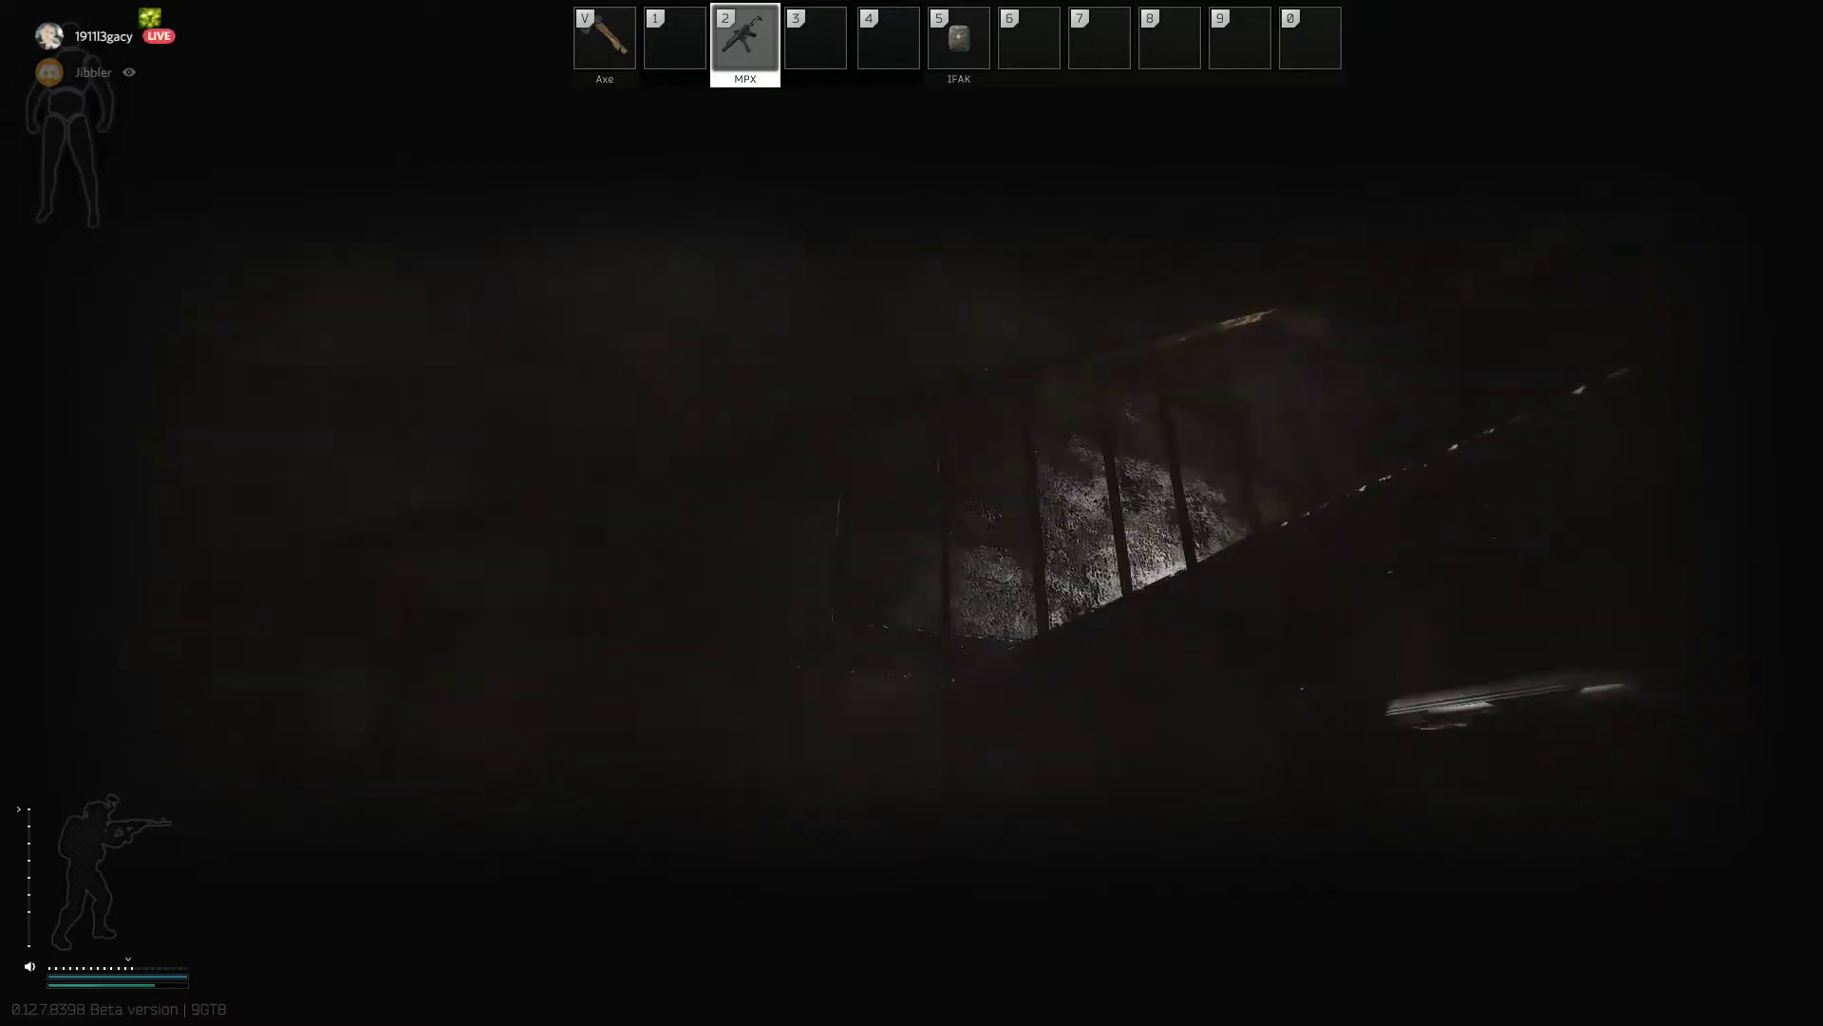
pyautogui.press('w')
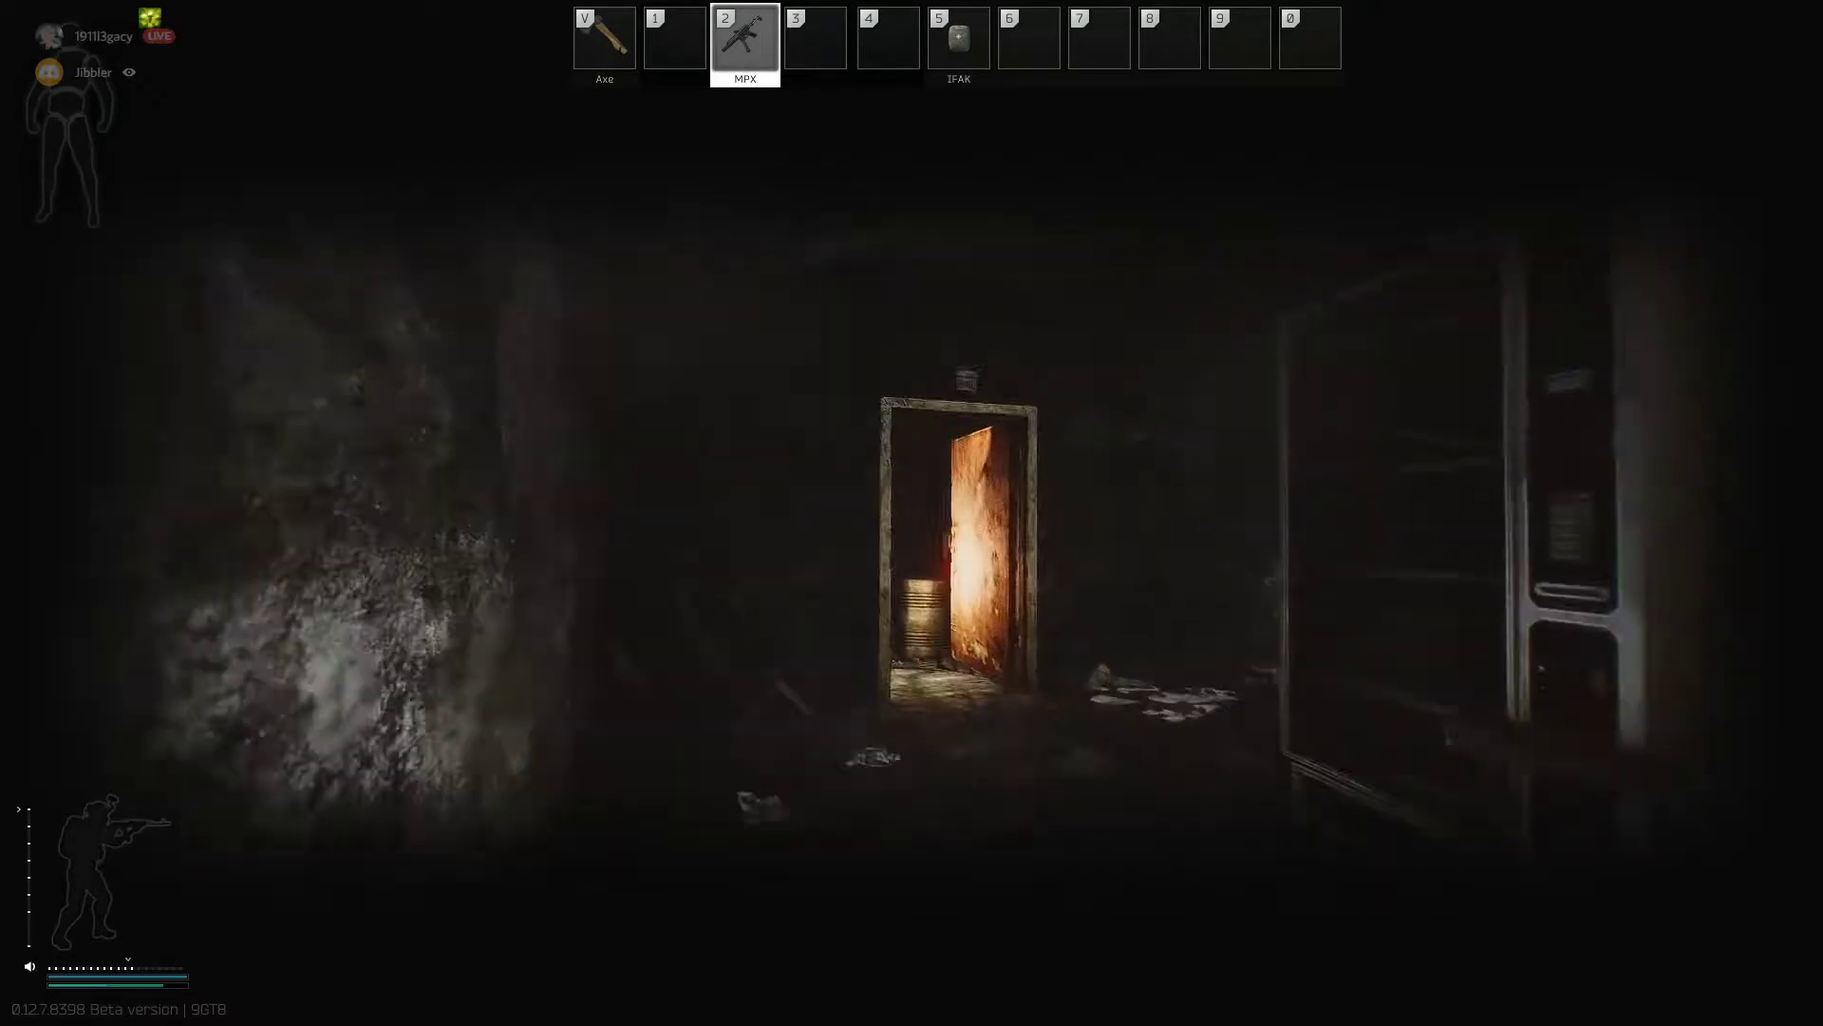
pyautogui.press('w')
# Step: Aim at the enemy, push down the corridor and reload the MPX
pyautogui.rightClick(912, 513)
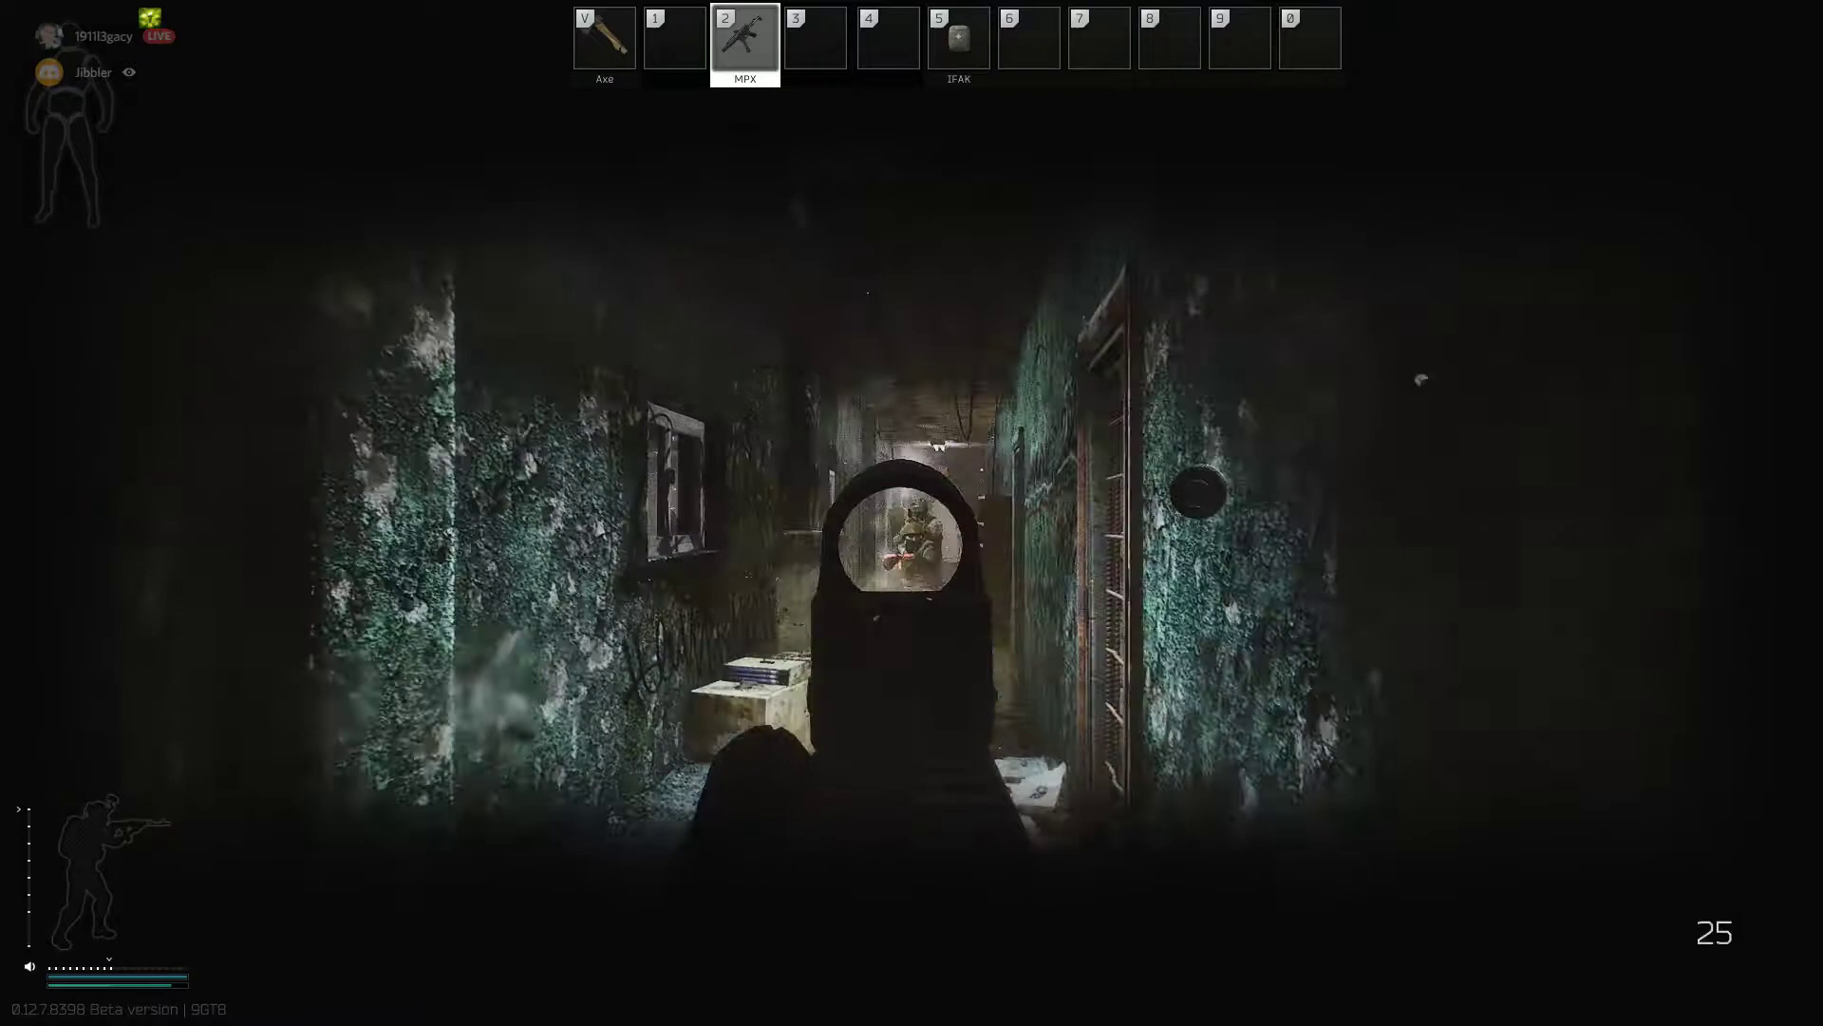
pyautogui.press('w')
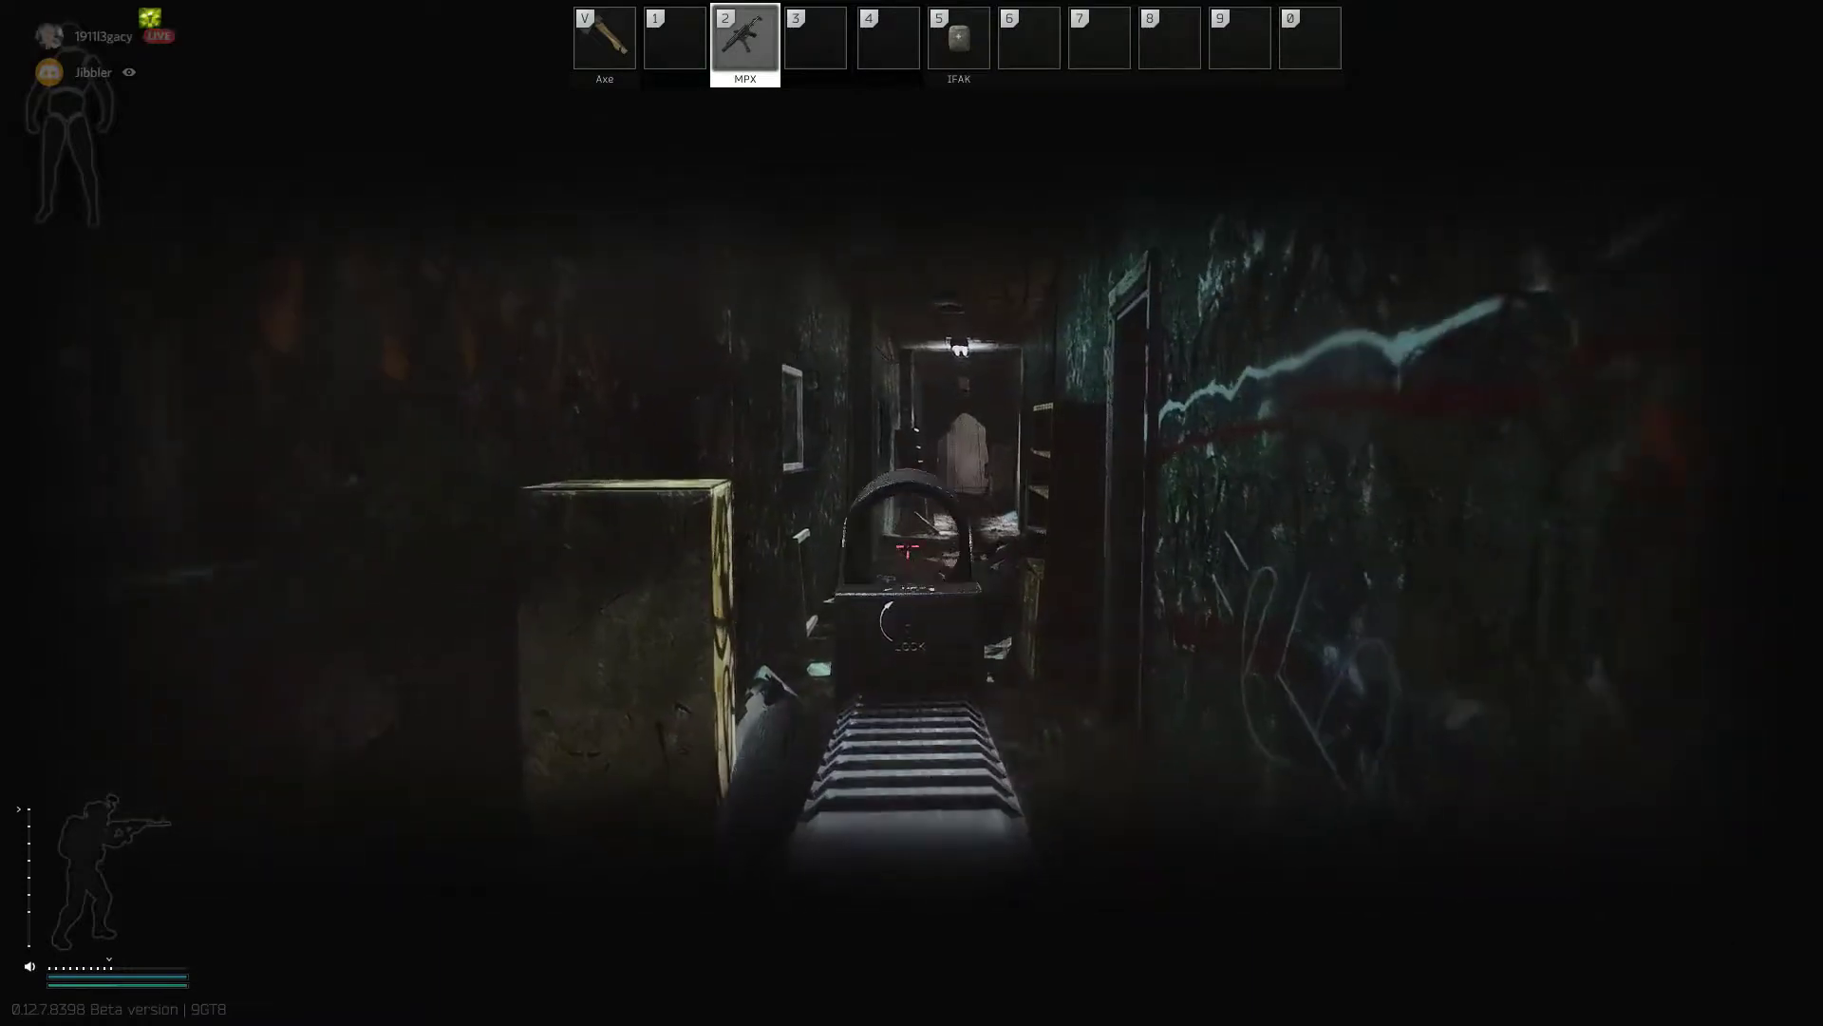
pyautogui.rightClick(912, 514)
pyautogui.press('w')
pyautogui.press('r')
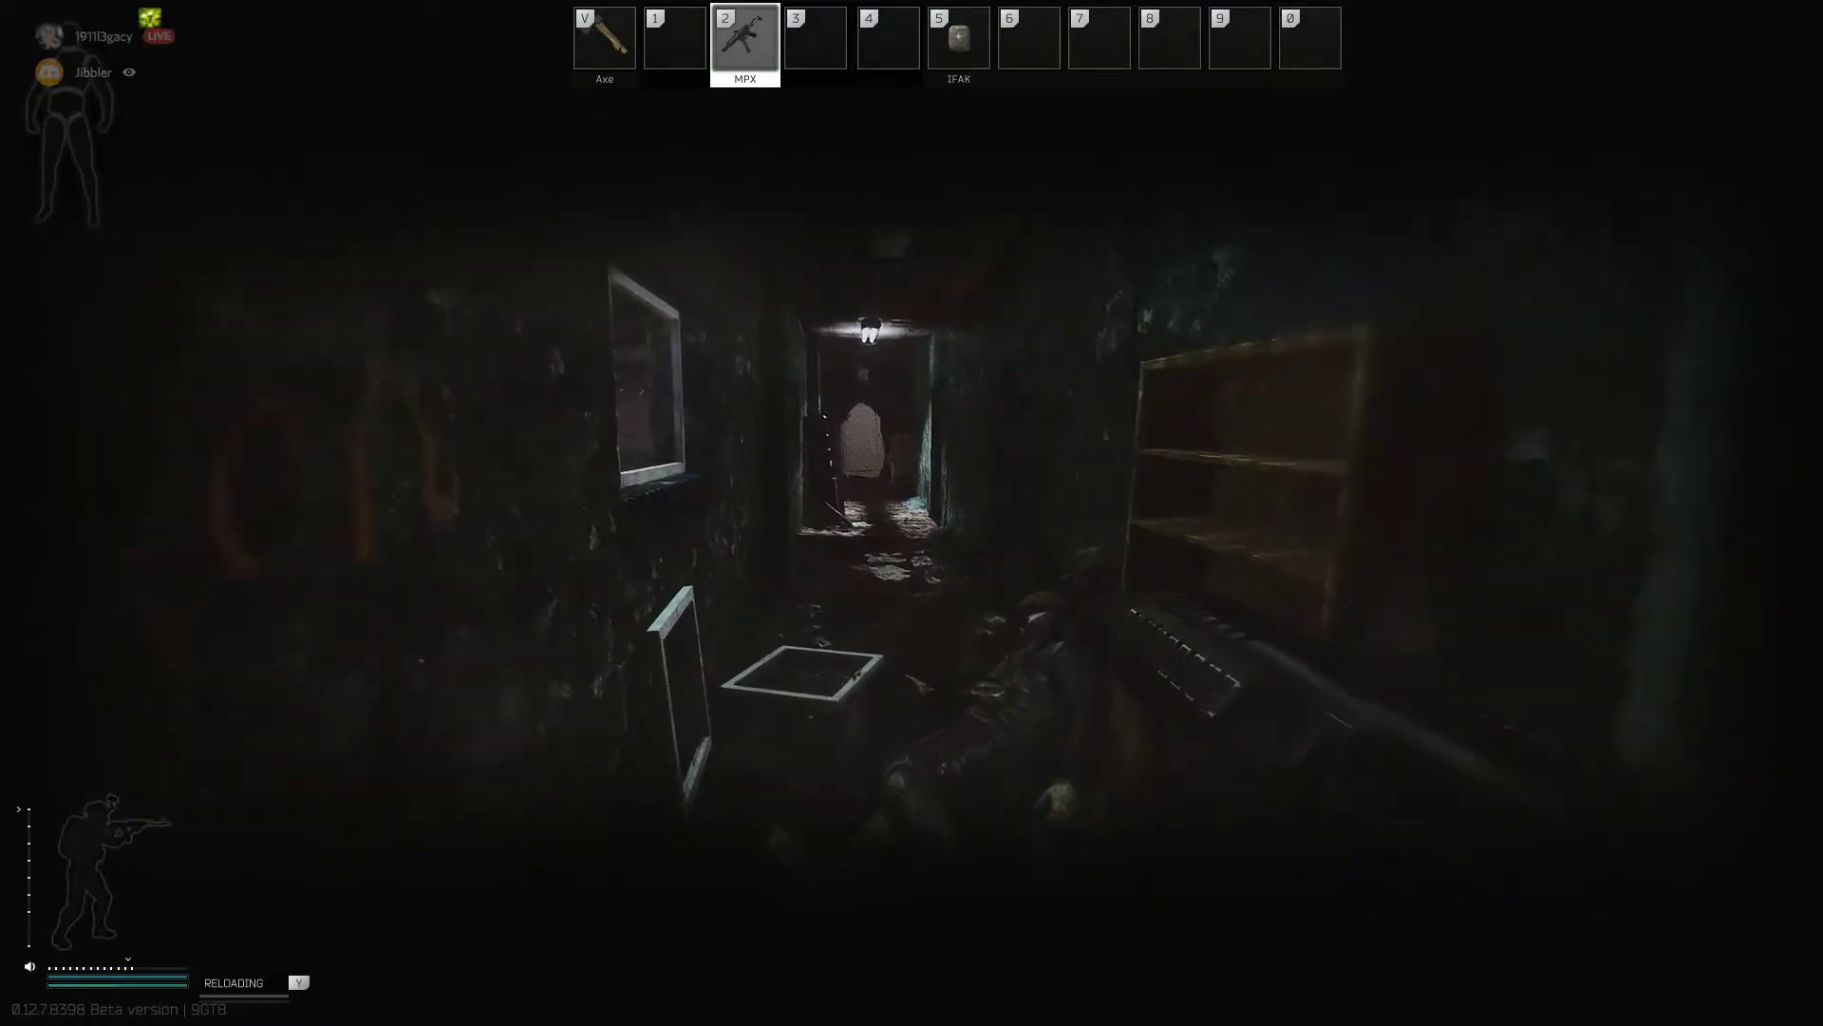
# Step: Enter the cluttered room and close in on the two downed enemy soldiers
pyautogui.press('w')
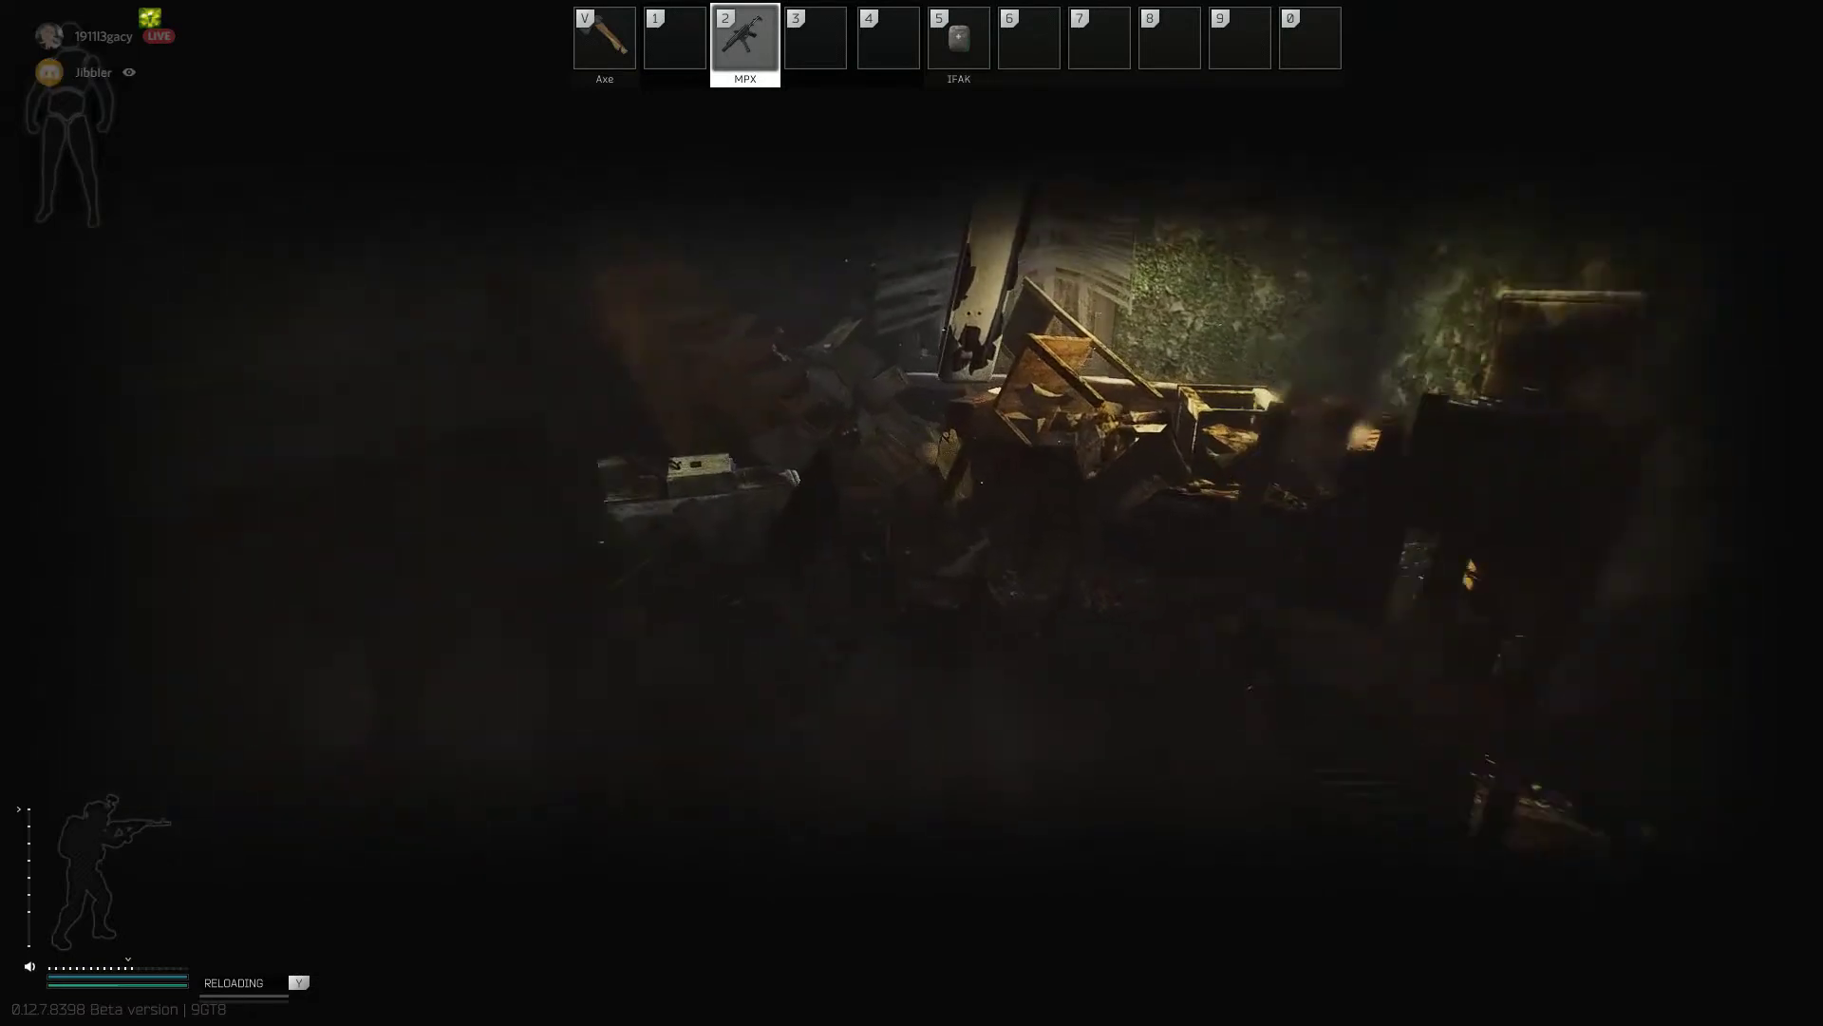
pyautogui.press('w')
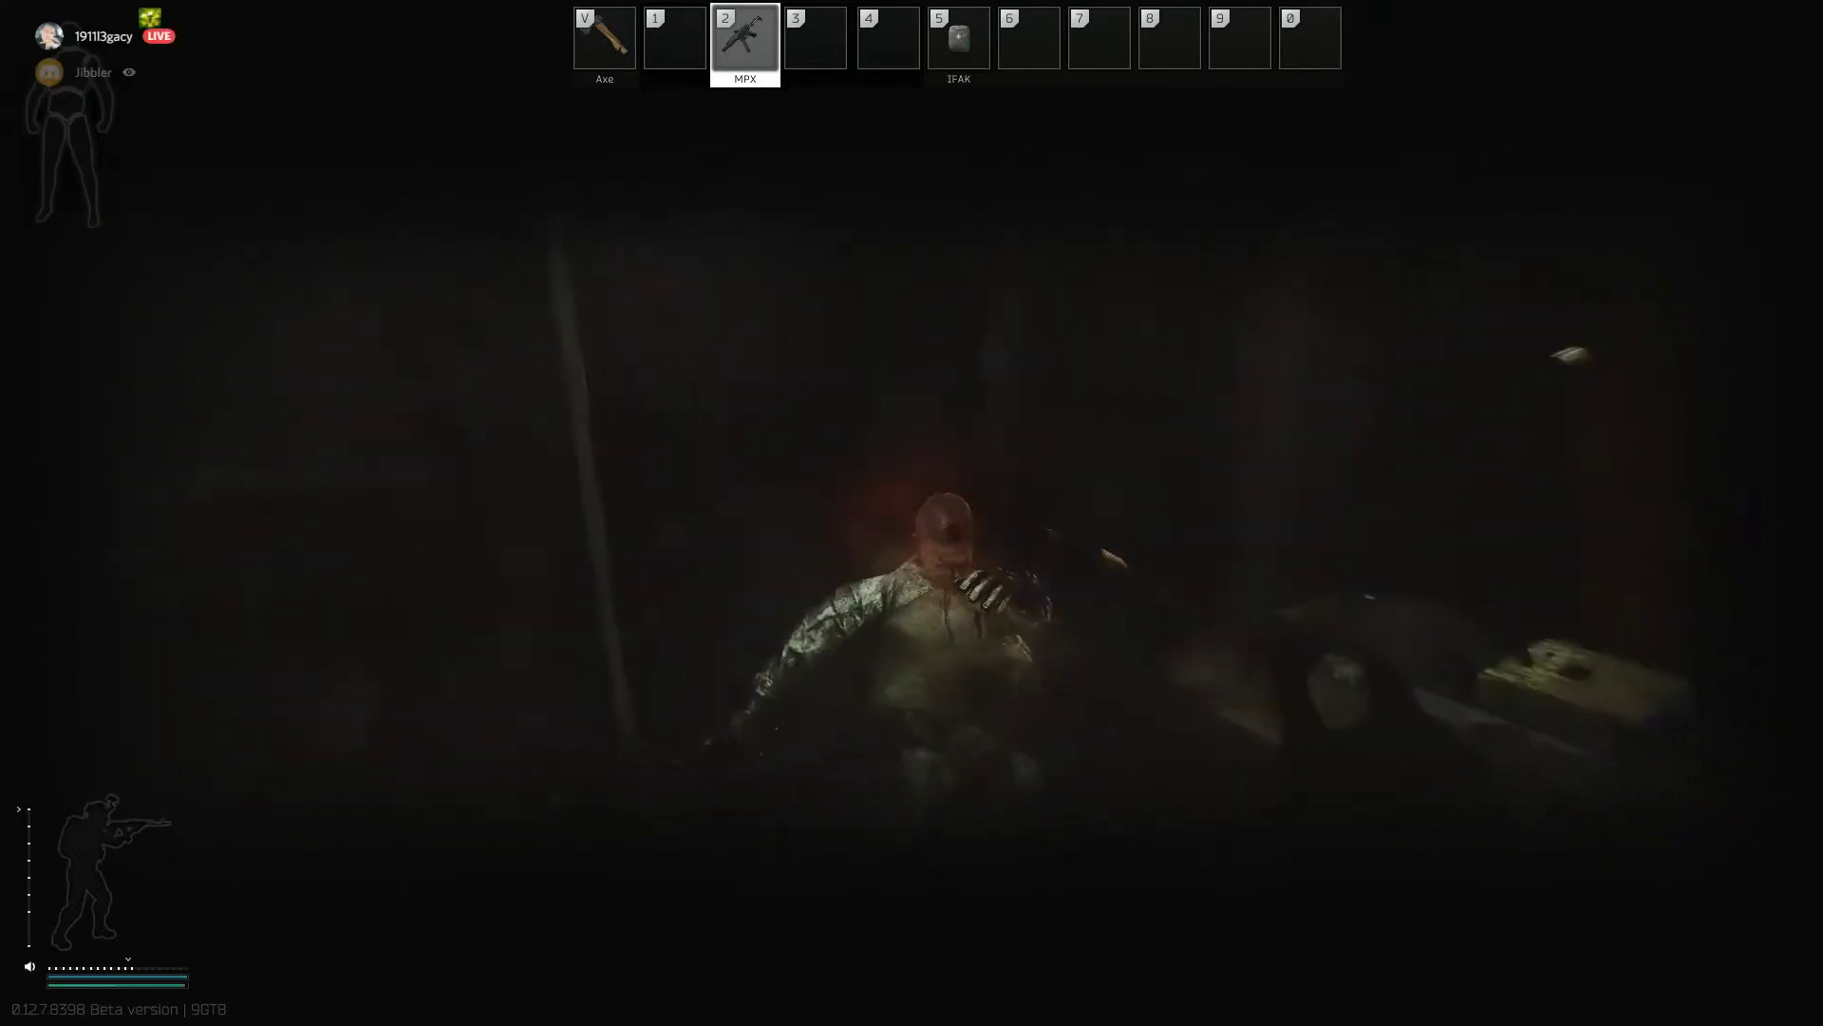
pyautogui.press('w')
# Step: Check the first body, then loot the MrShortT dog tag from another into the pouch
pyautogui.press('f')
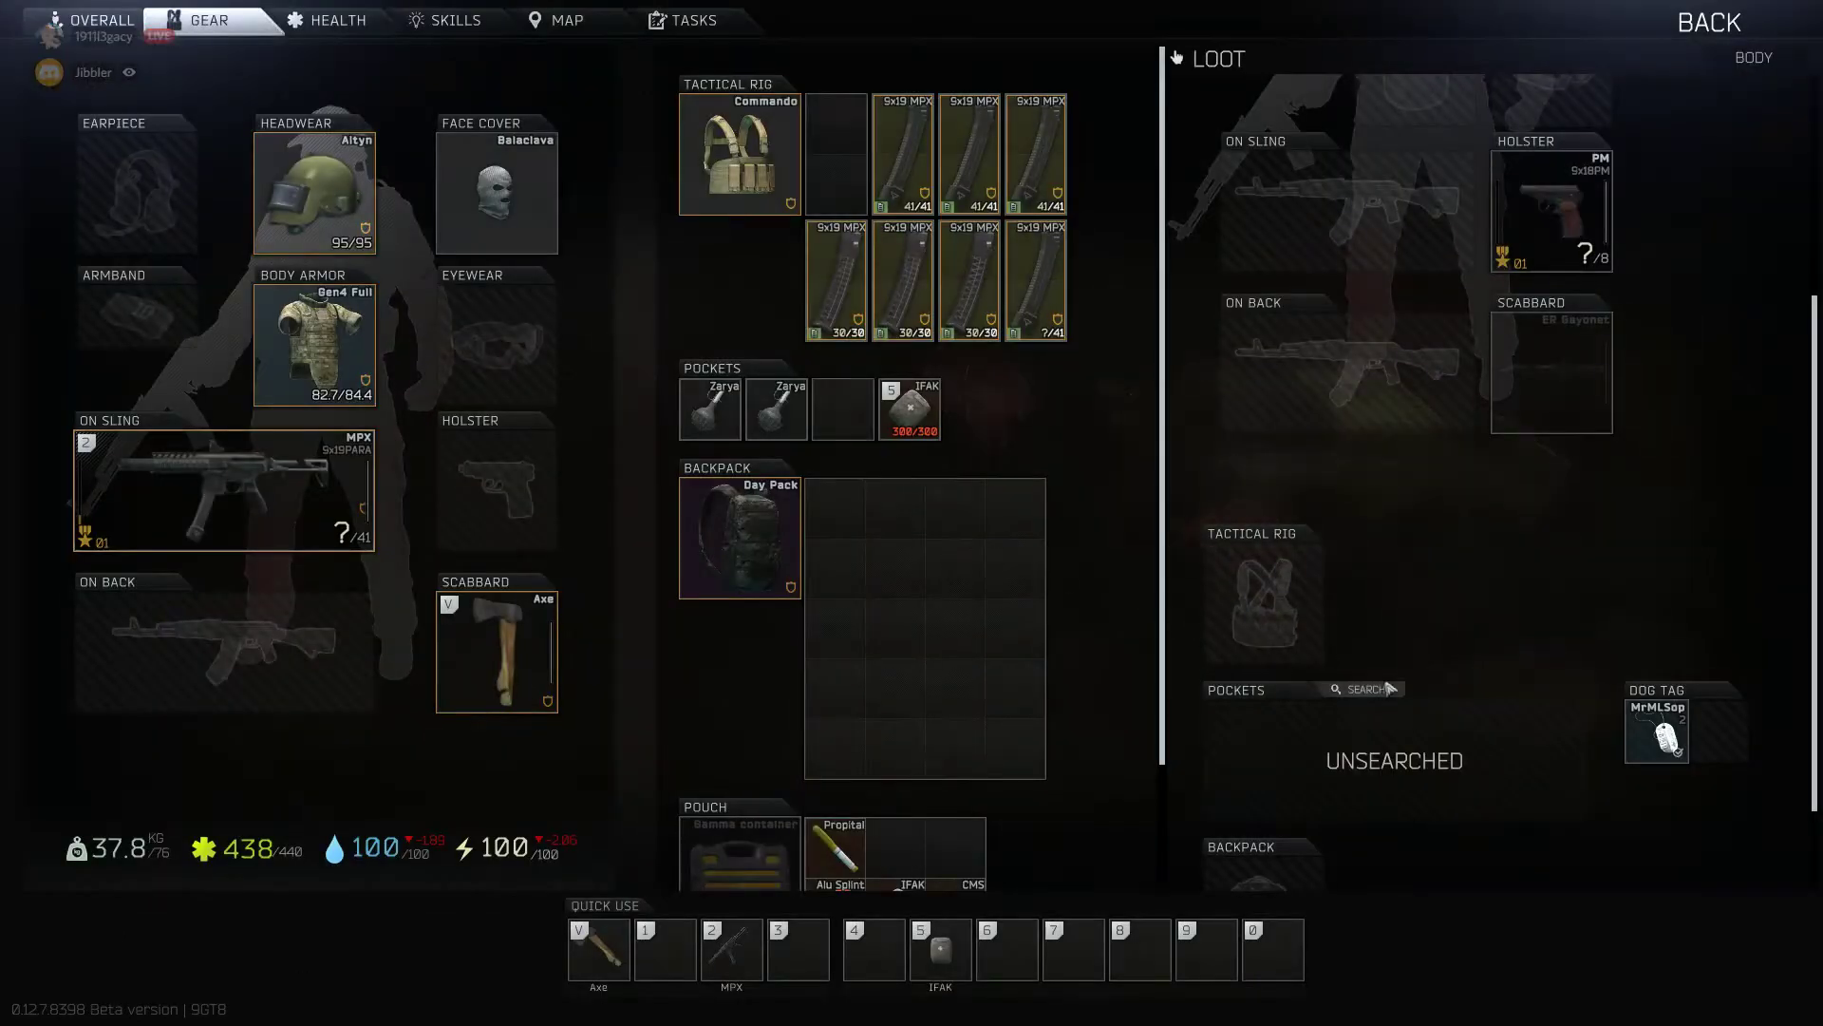
pyautogui.scroll(-2, 902, 755)
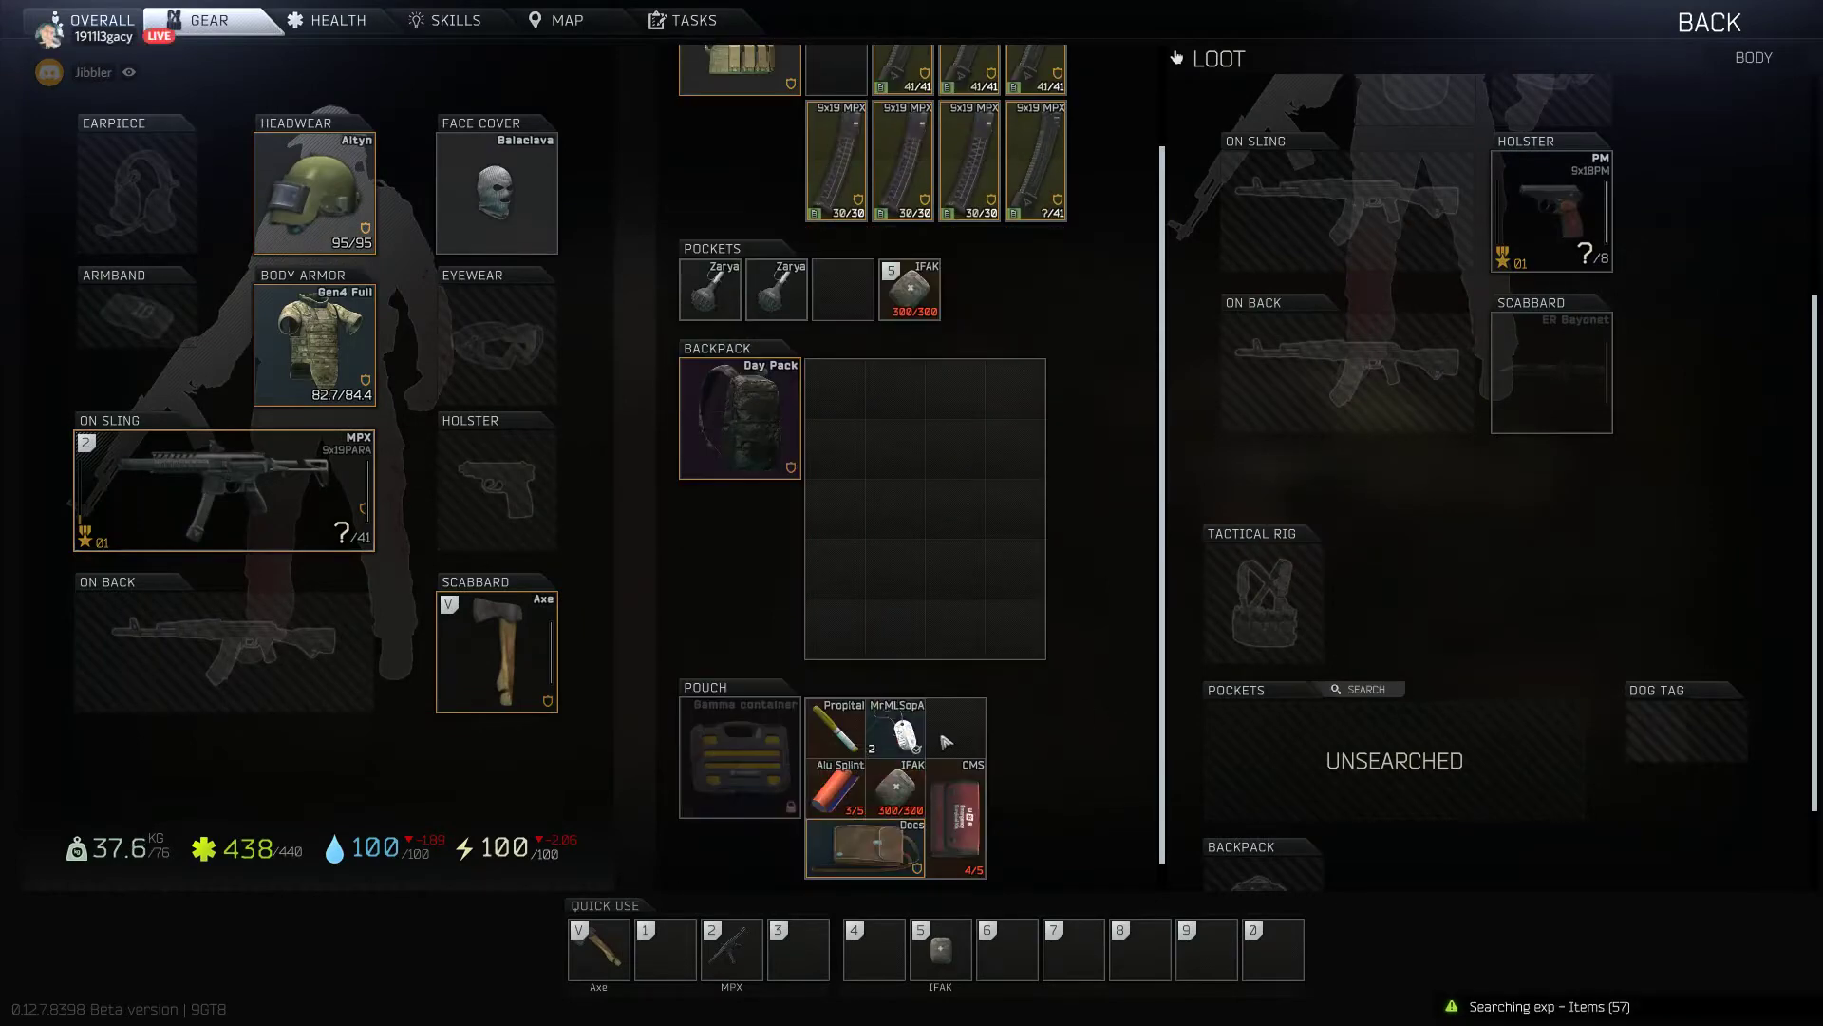
pyautogui.press('Tab')
pyautogui.press('f')
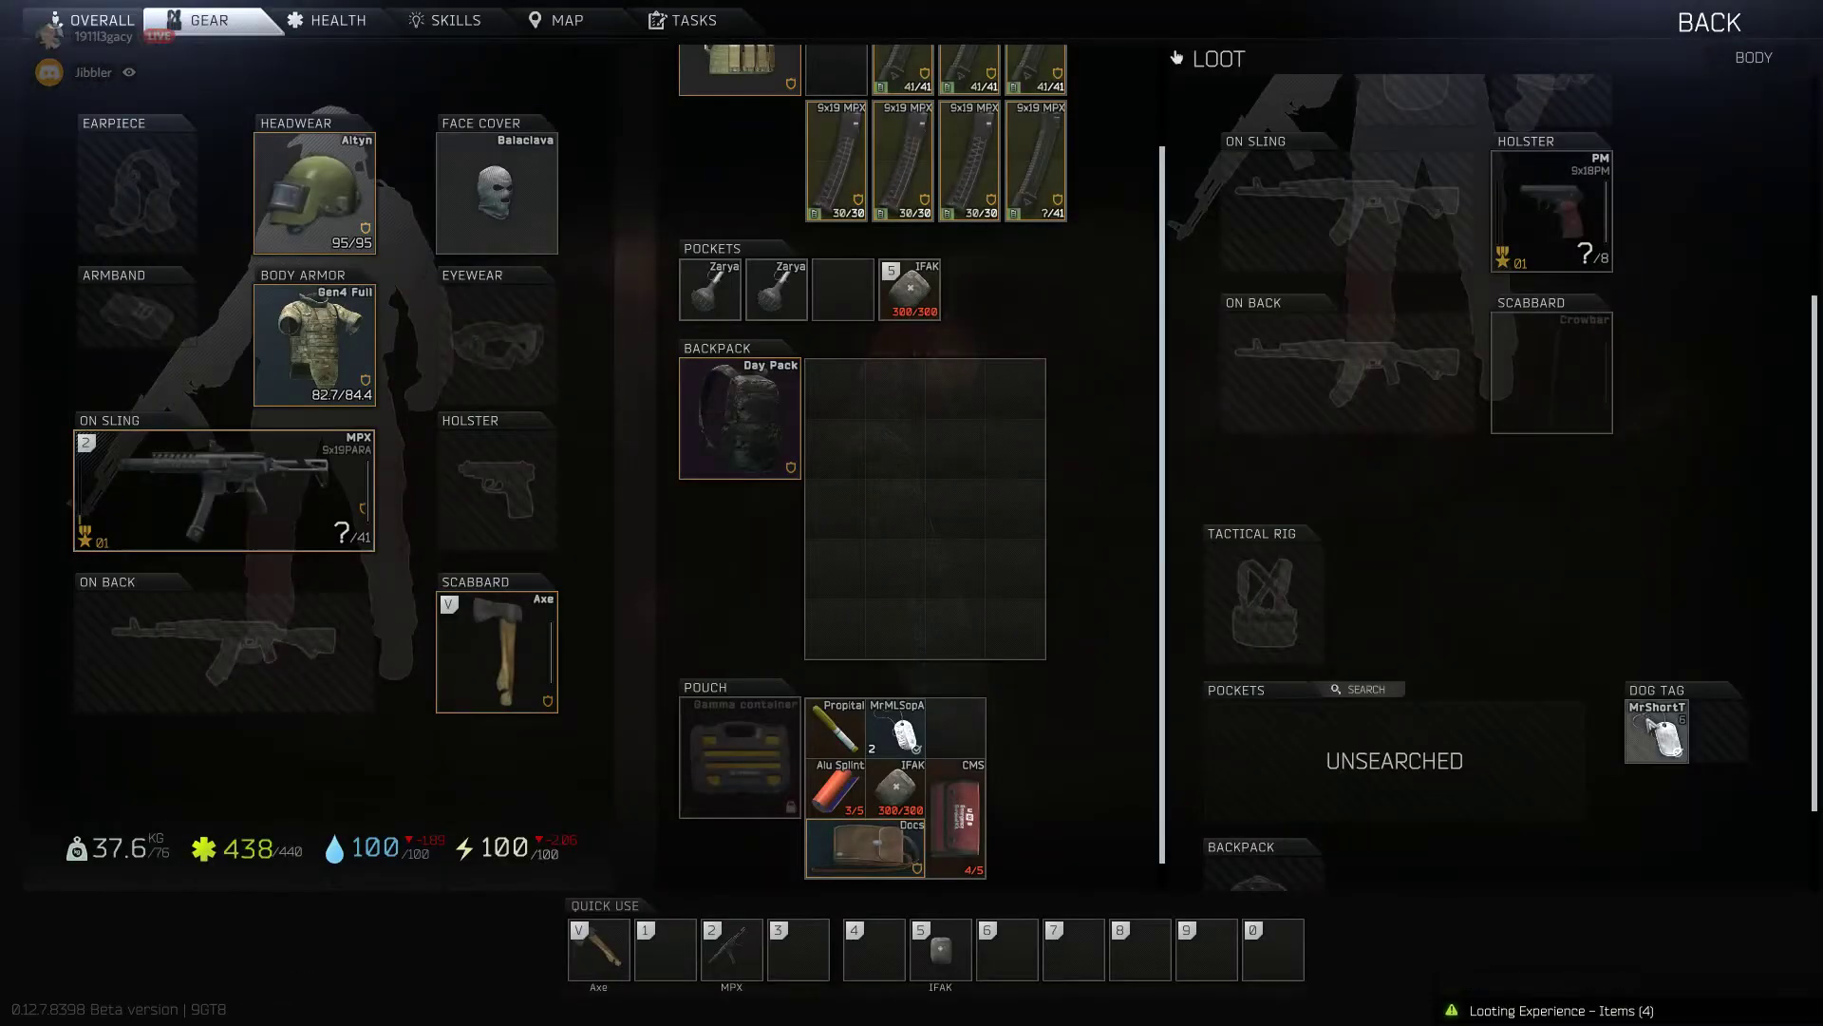
pyautogui.moveTo(1661, 729); pyautogui.dragTo(1054, 692)
# Step: Loot the next body and take its MP-133 shotgun onto your back
pyautogui.press('Tab')
pyautogui.press('2')
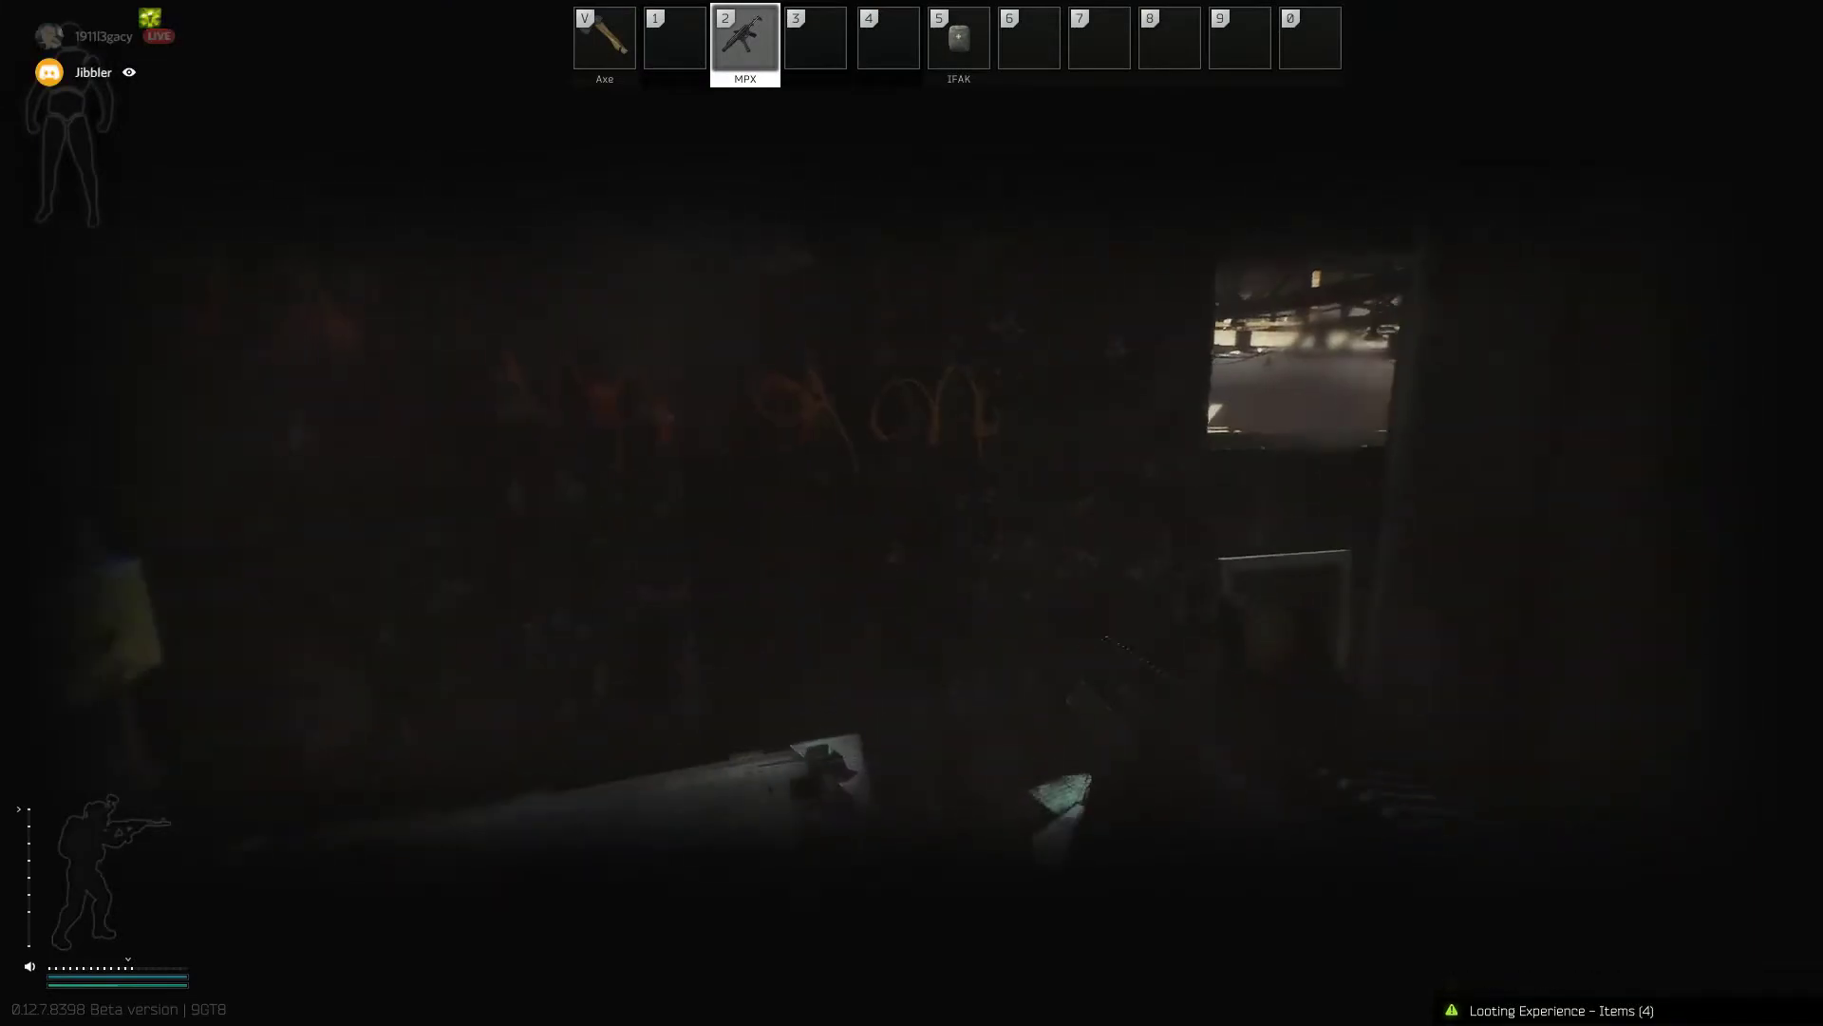
pyautogui.press('f')
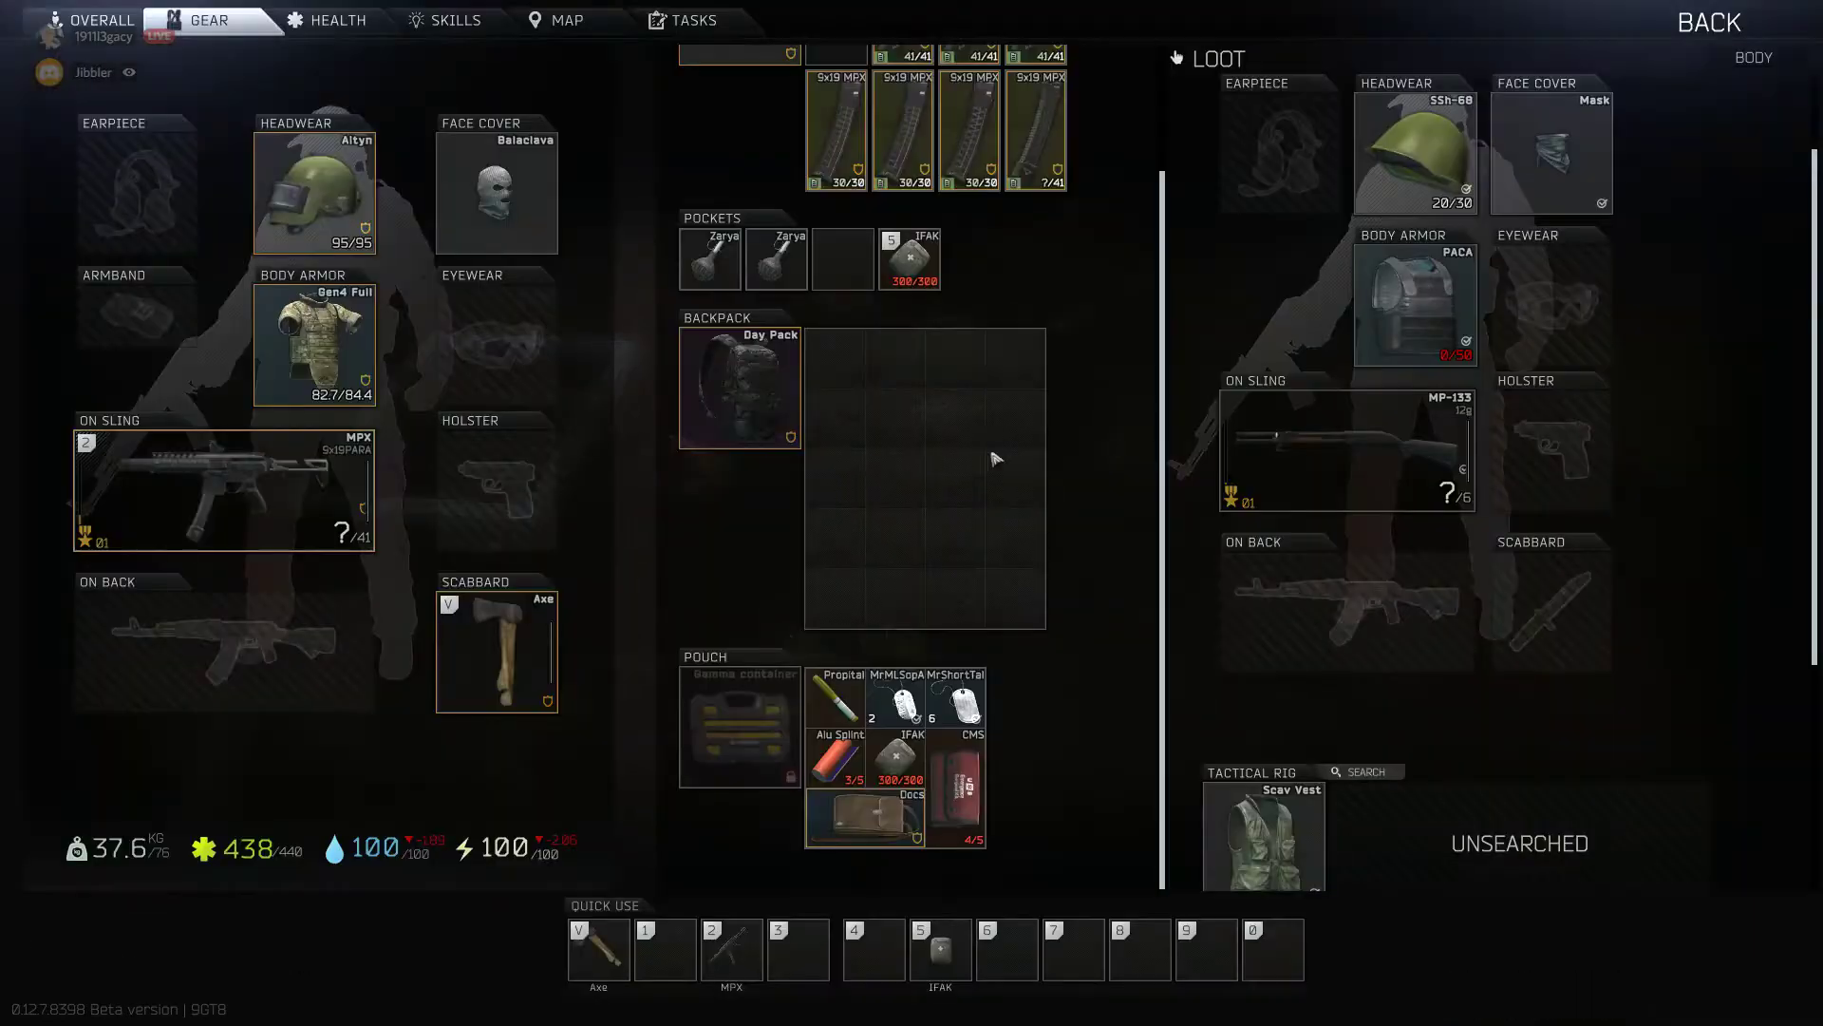
pyautogui.keyDown('ctrl'); pyautogui.click(189, 604); pyautogui.keyUp('ctrl')
pyautogui.scroll(-5, 1367, 641)
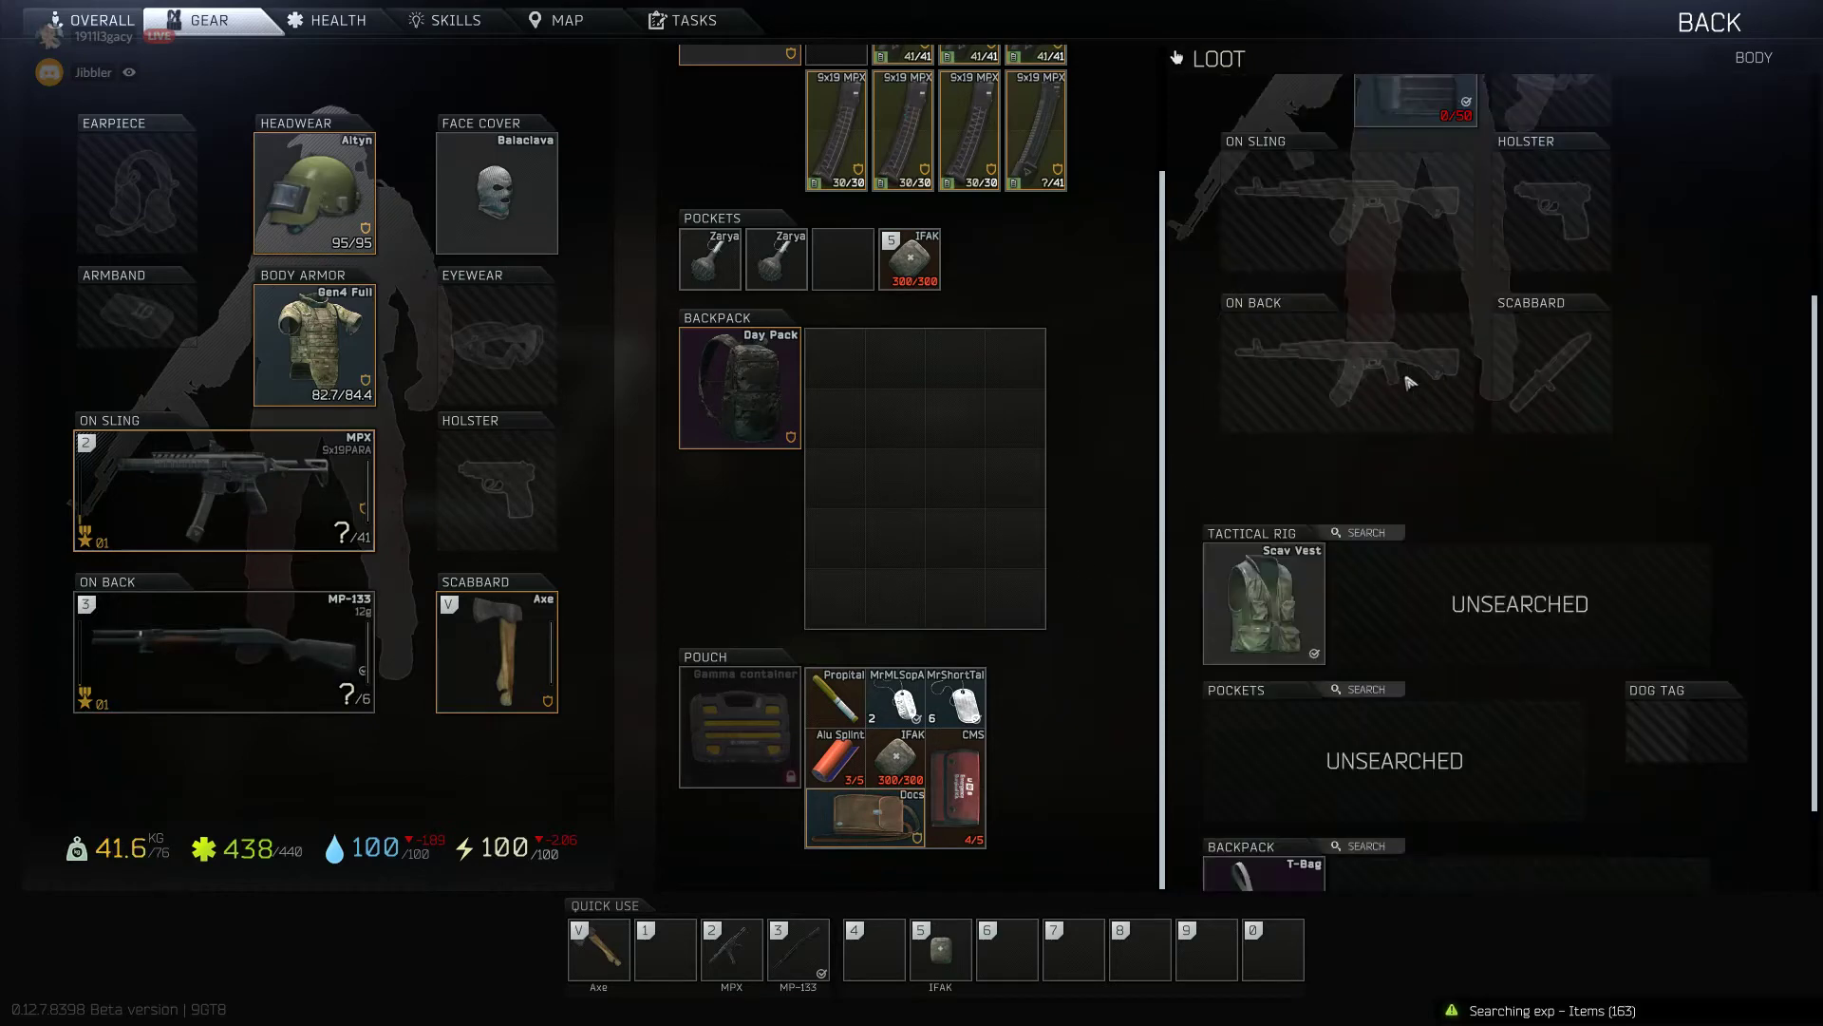
pyautogui.scroll(5, 1388, 770)
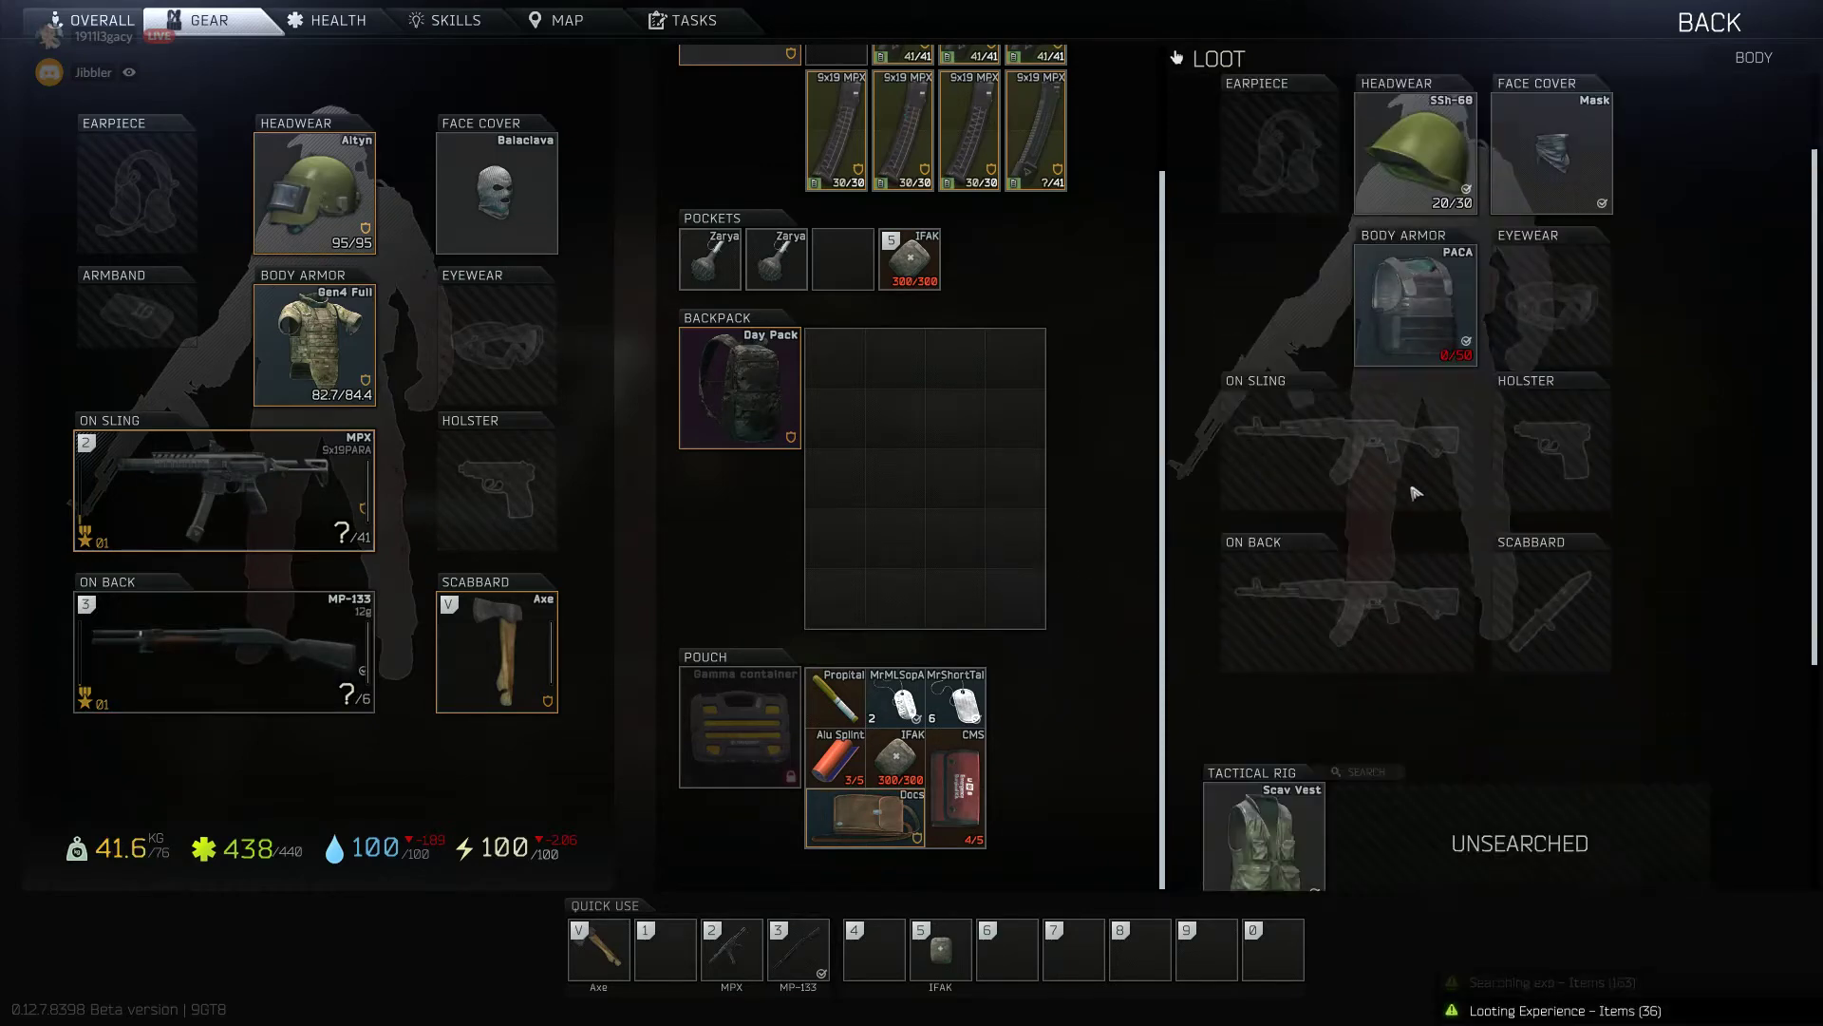
pyautogui.scroll(-5, 1367, 641)
# Step: Advance past the cabinet into the dark room, shoot the enemy there and reload
pyautogui.press('Tab')
pyautogui.press('2')
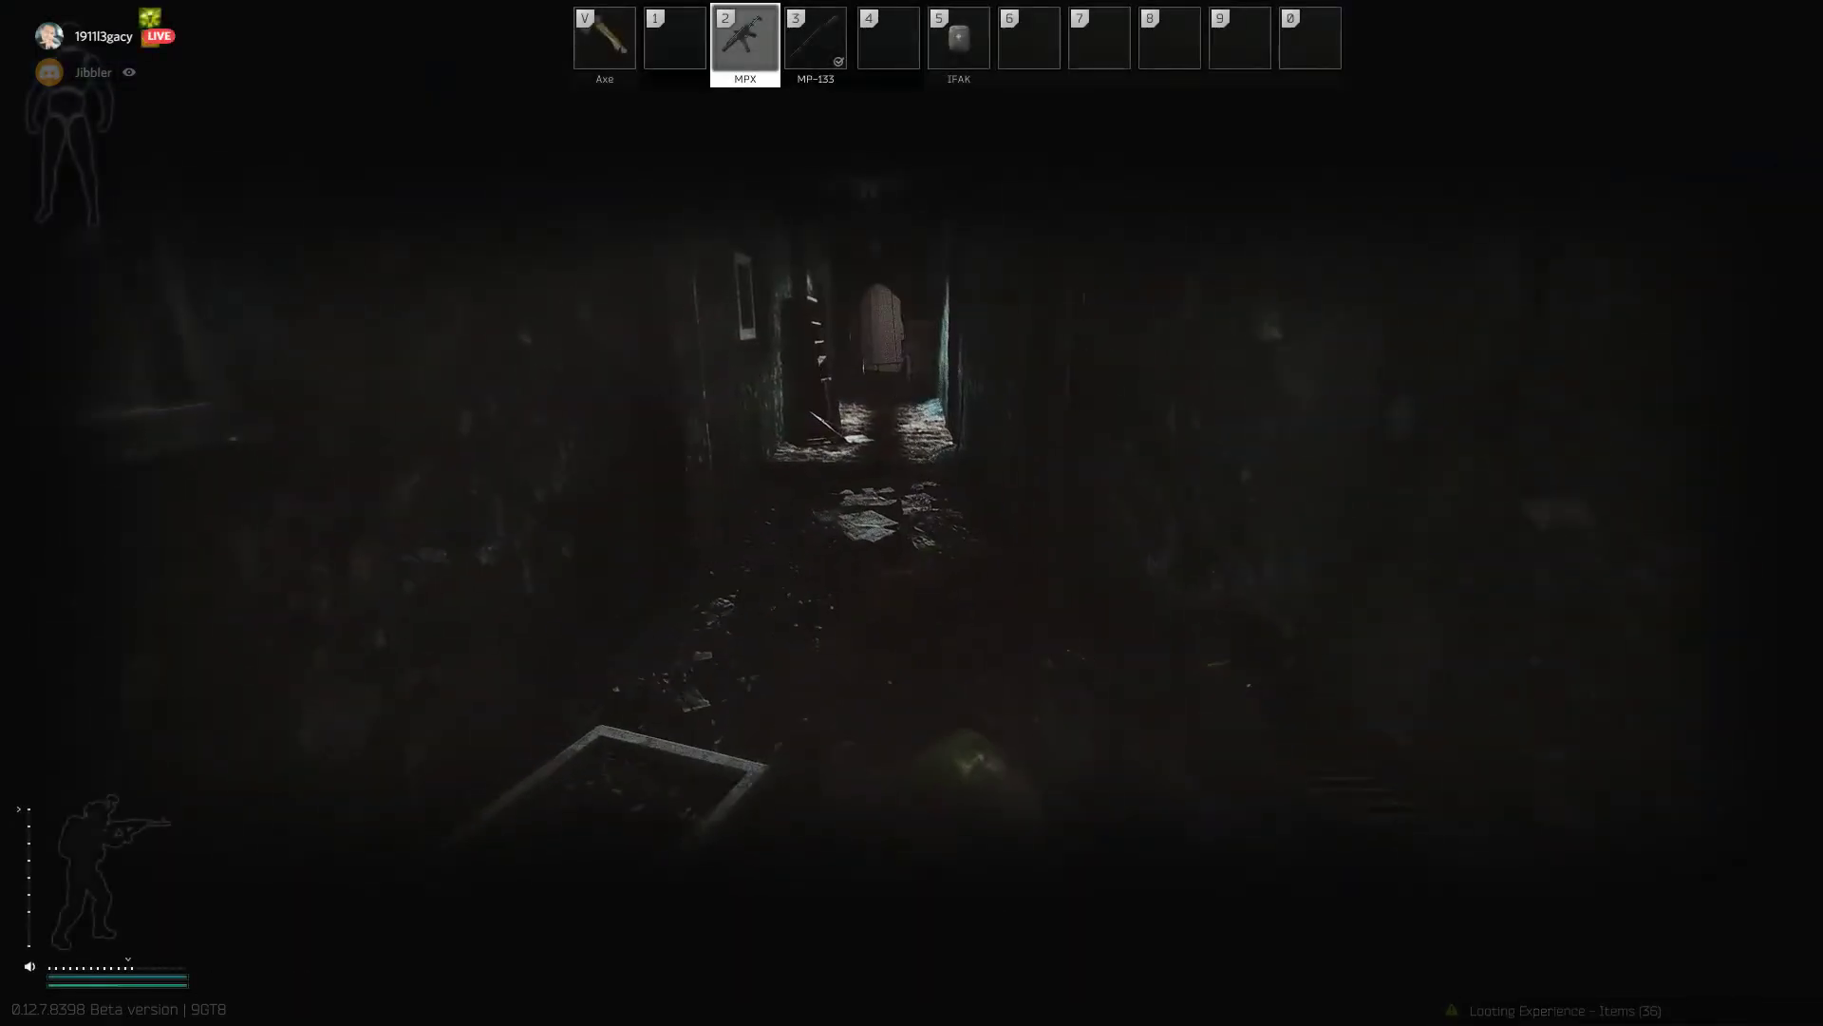
pyautogui.press('w')
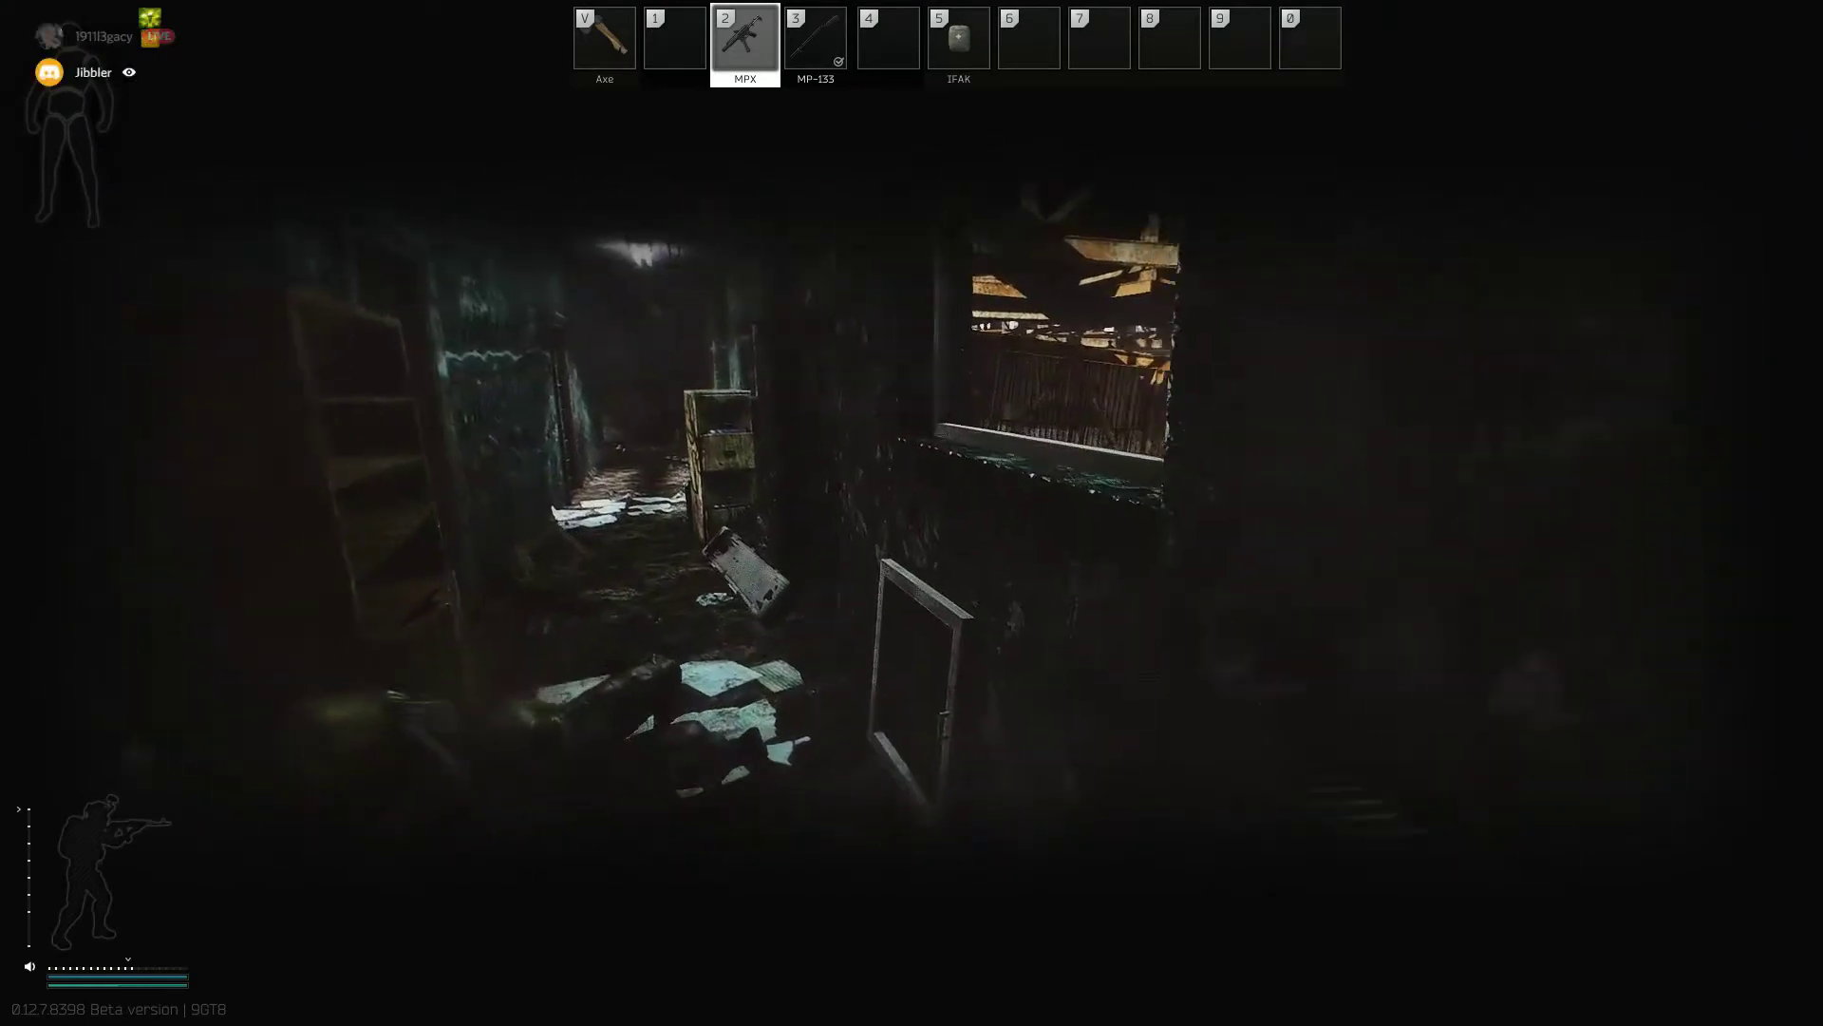
pyautogui.press('w')
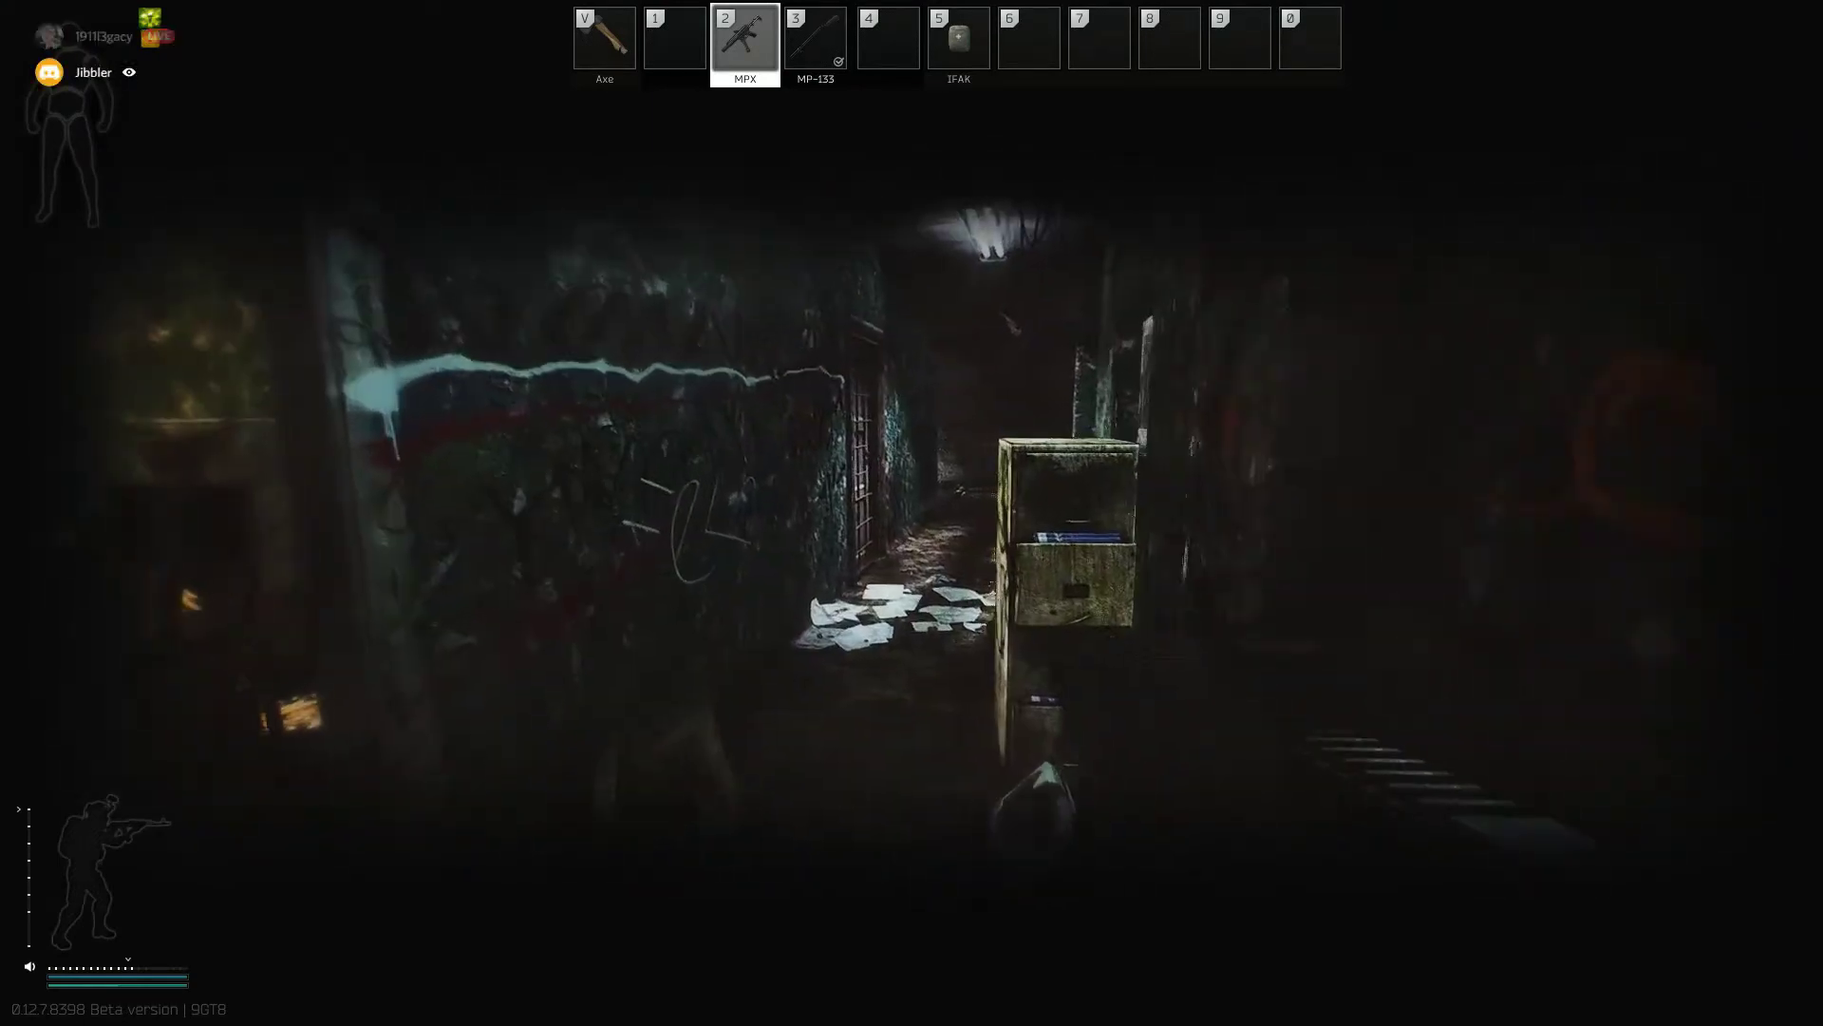
pyautogui.press('w')
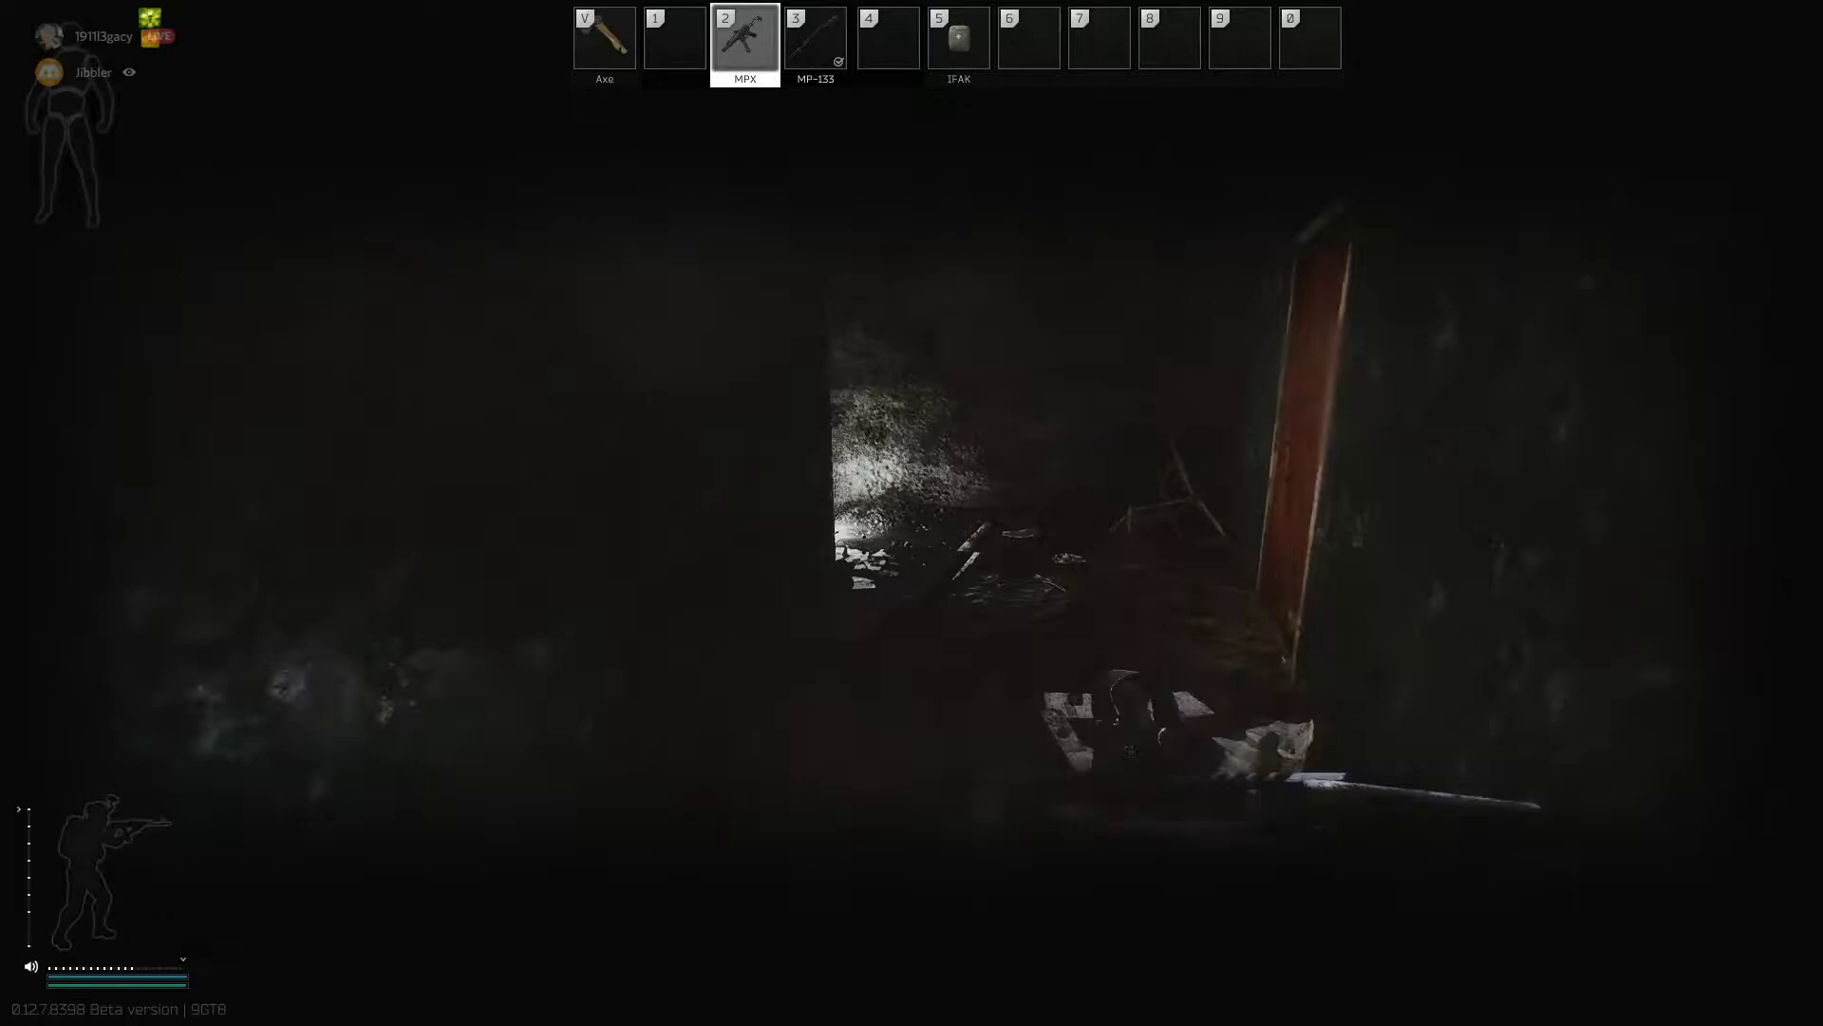
pyautogui.press('w')
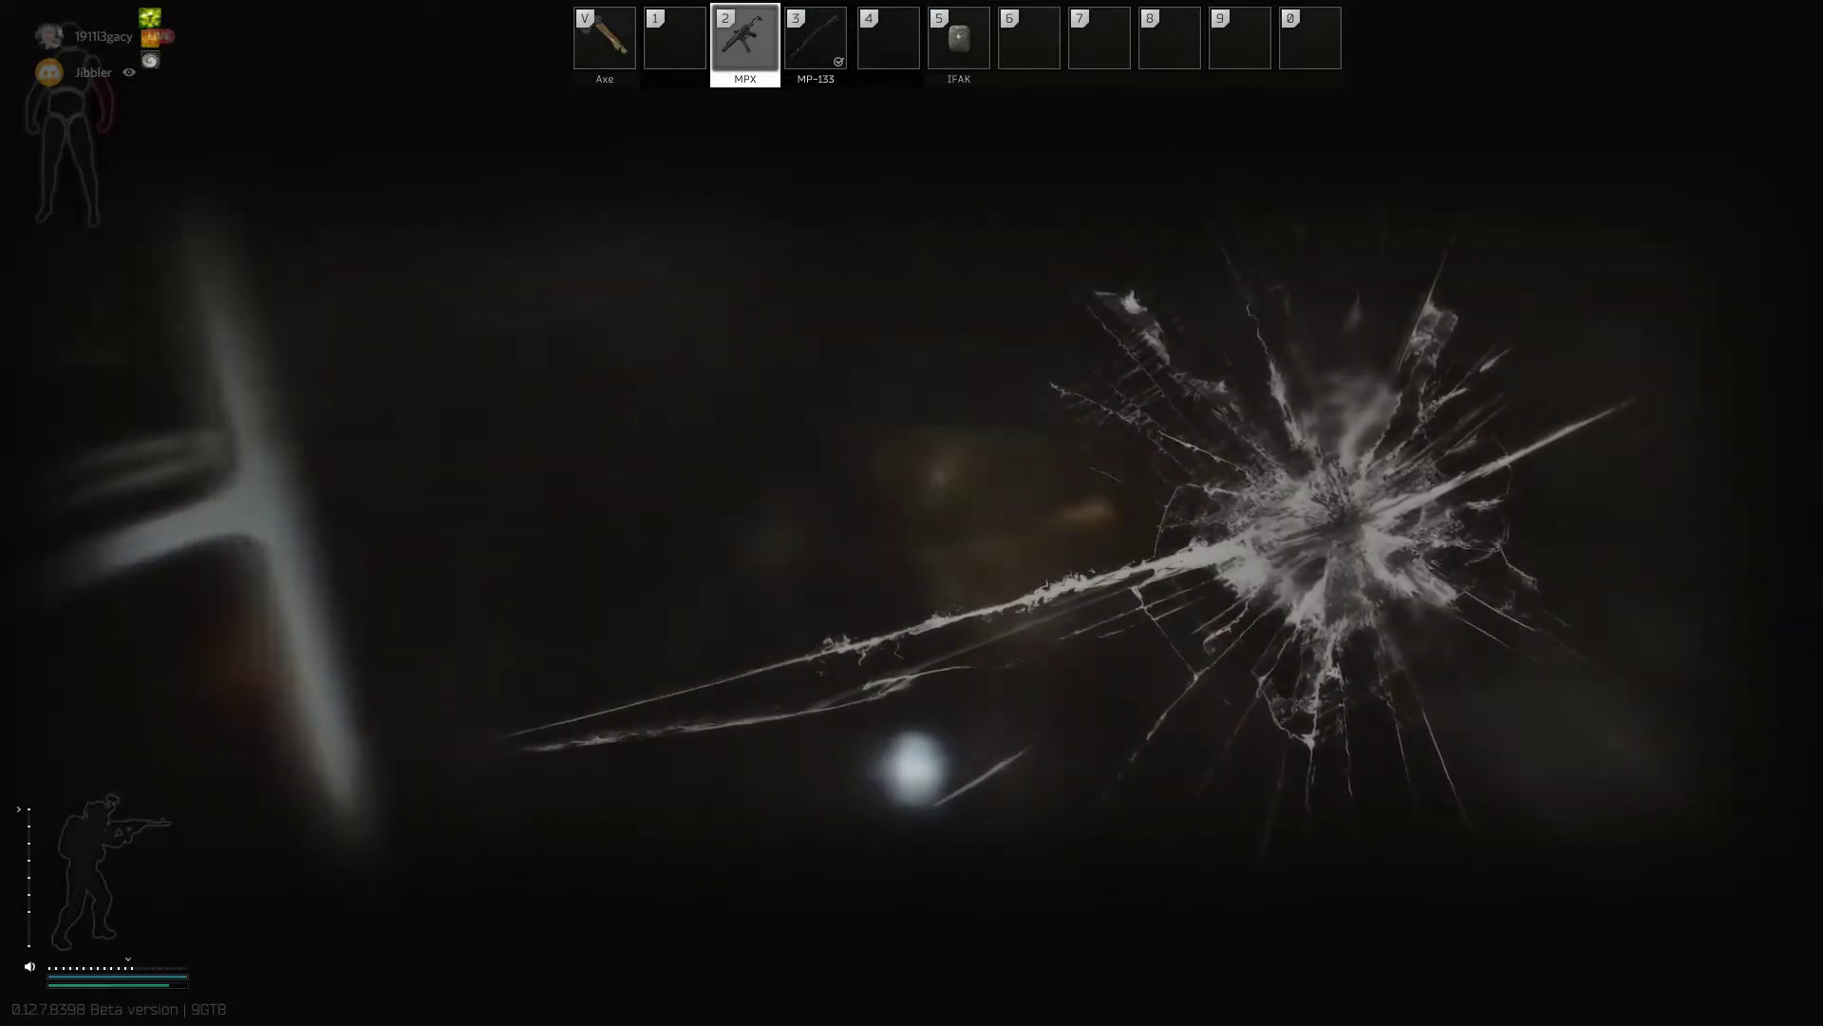
pyautogui.click(913, 514)
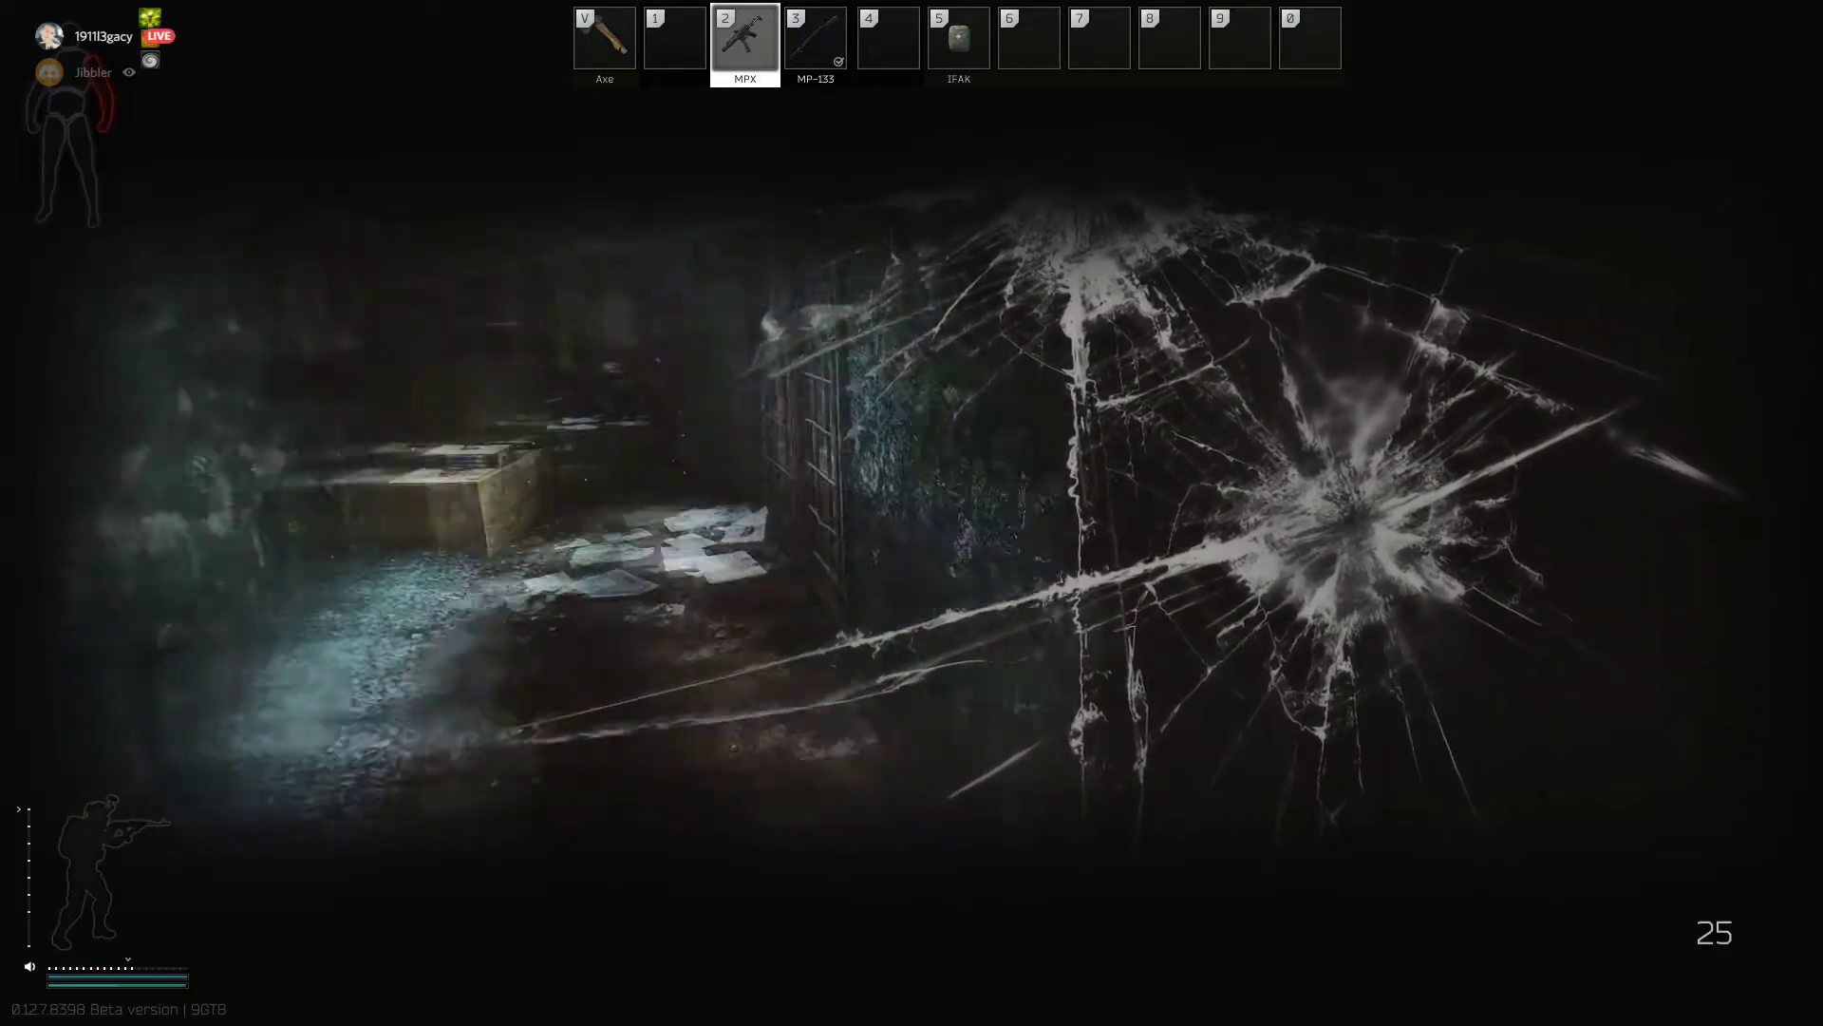
pyautogui.press('r')
# Step: Sweep the dark room toward the round window, reload again and bring up the gear screen
pyautogui.press('w')
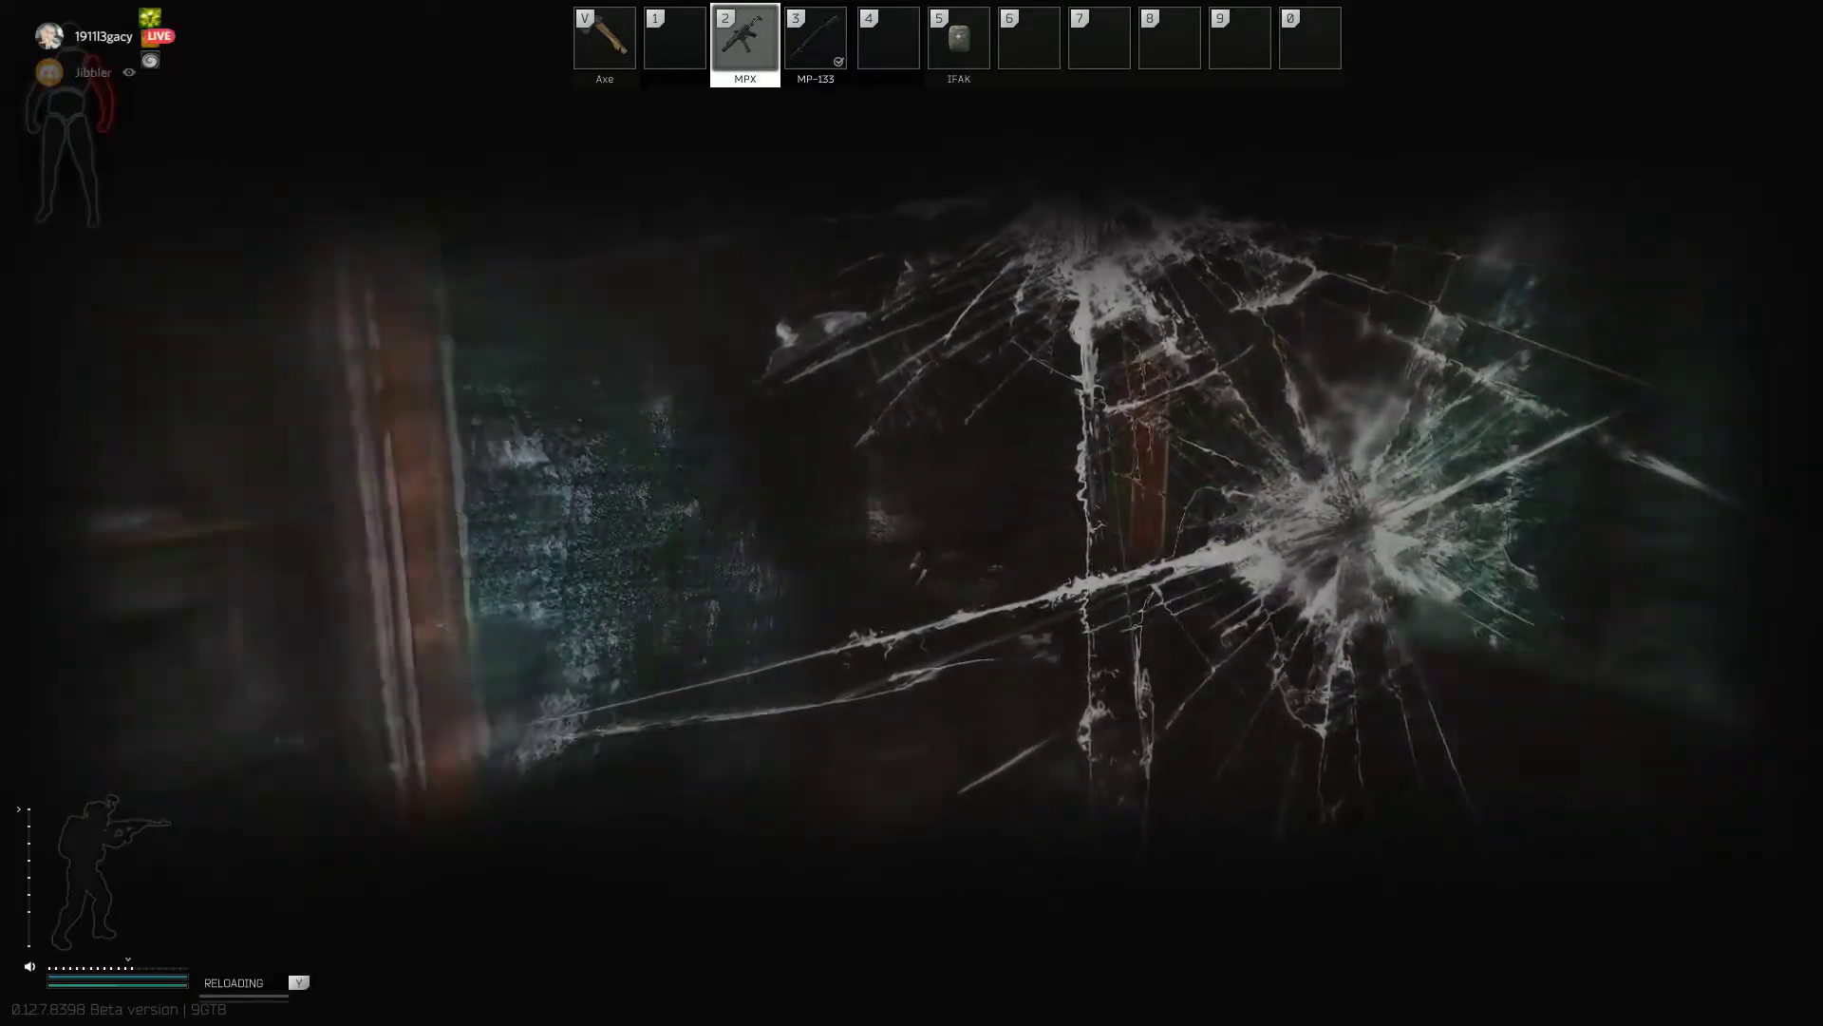
pyautogui.press('w')
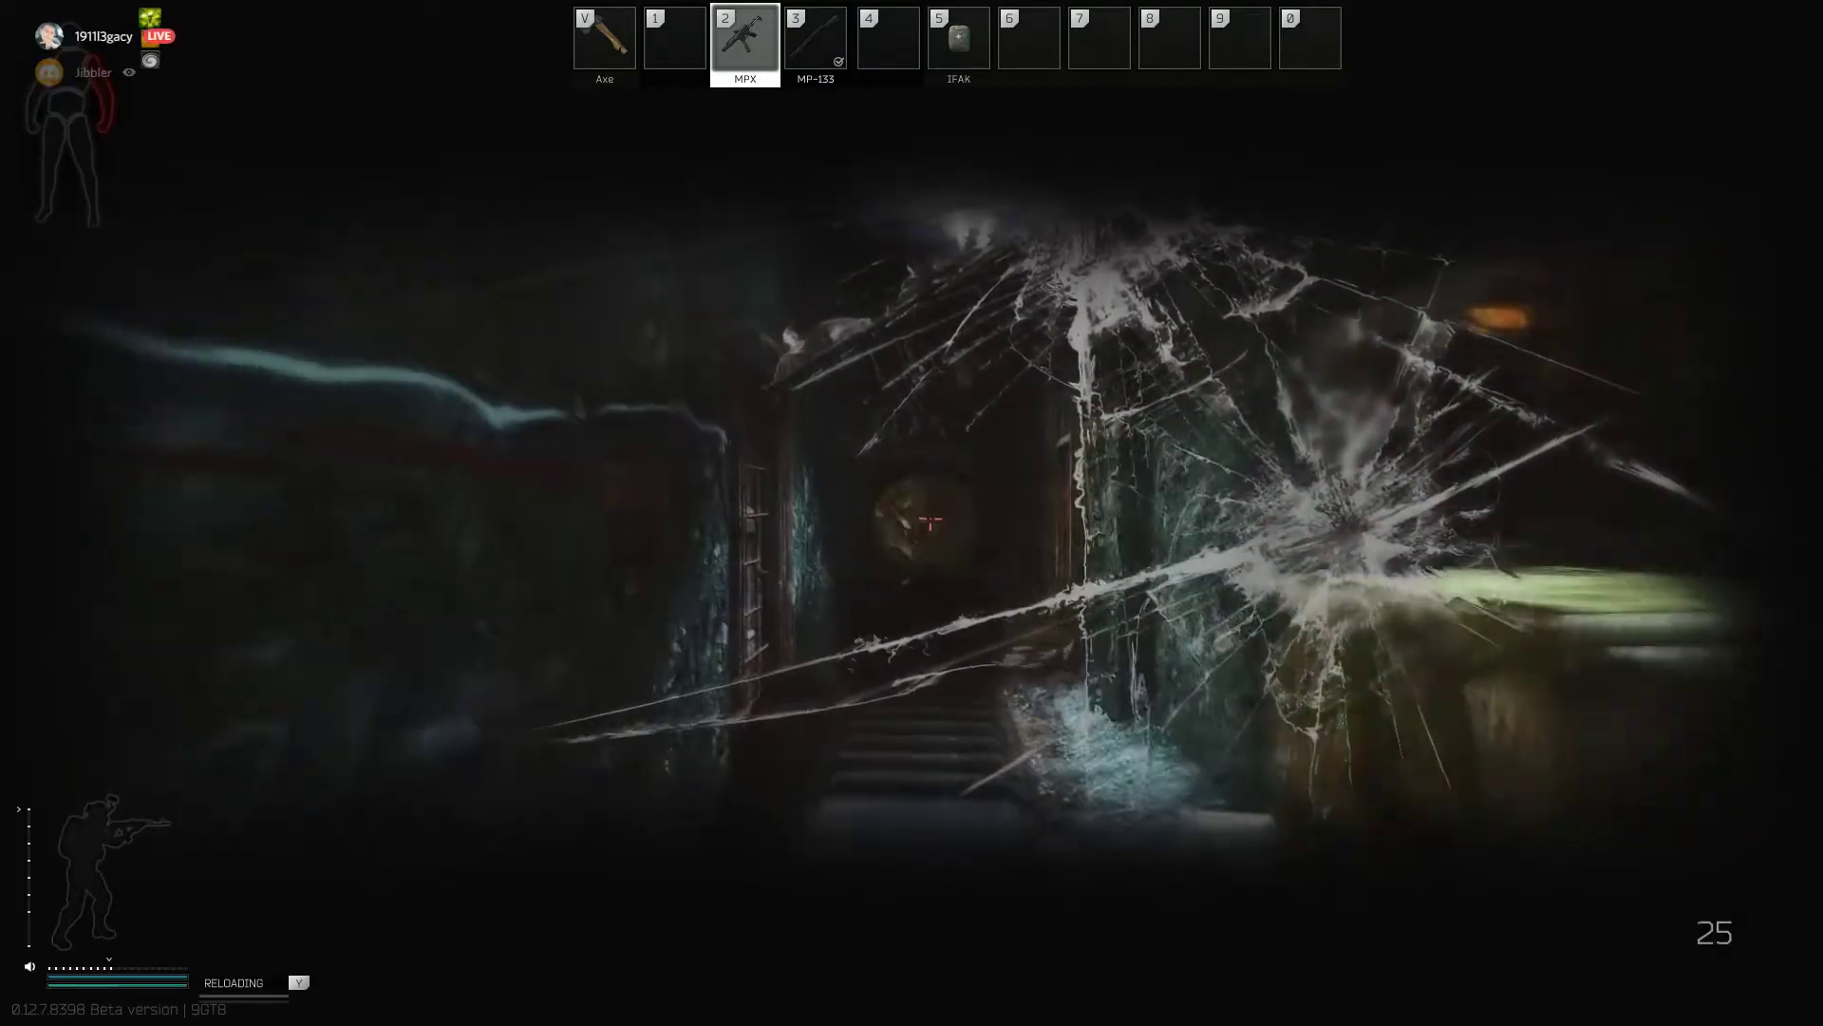
pyautogui.press('w')
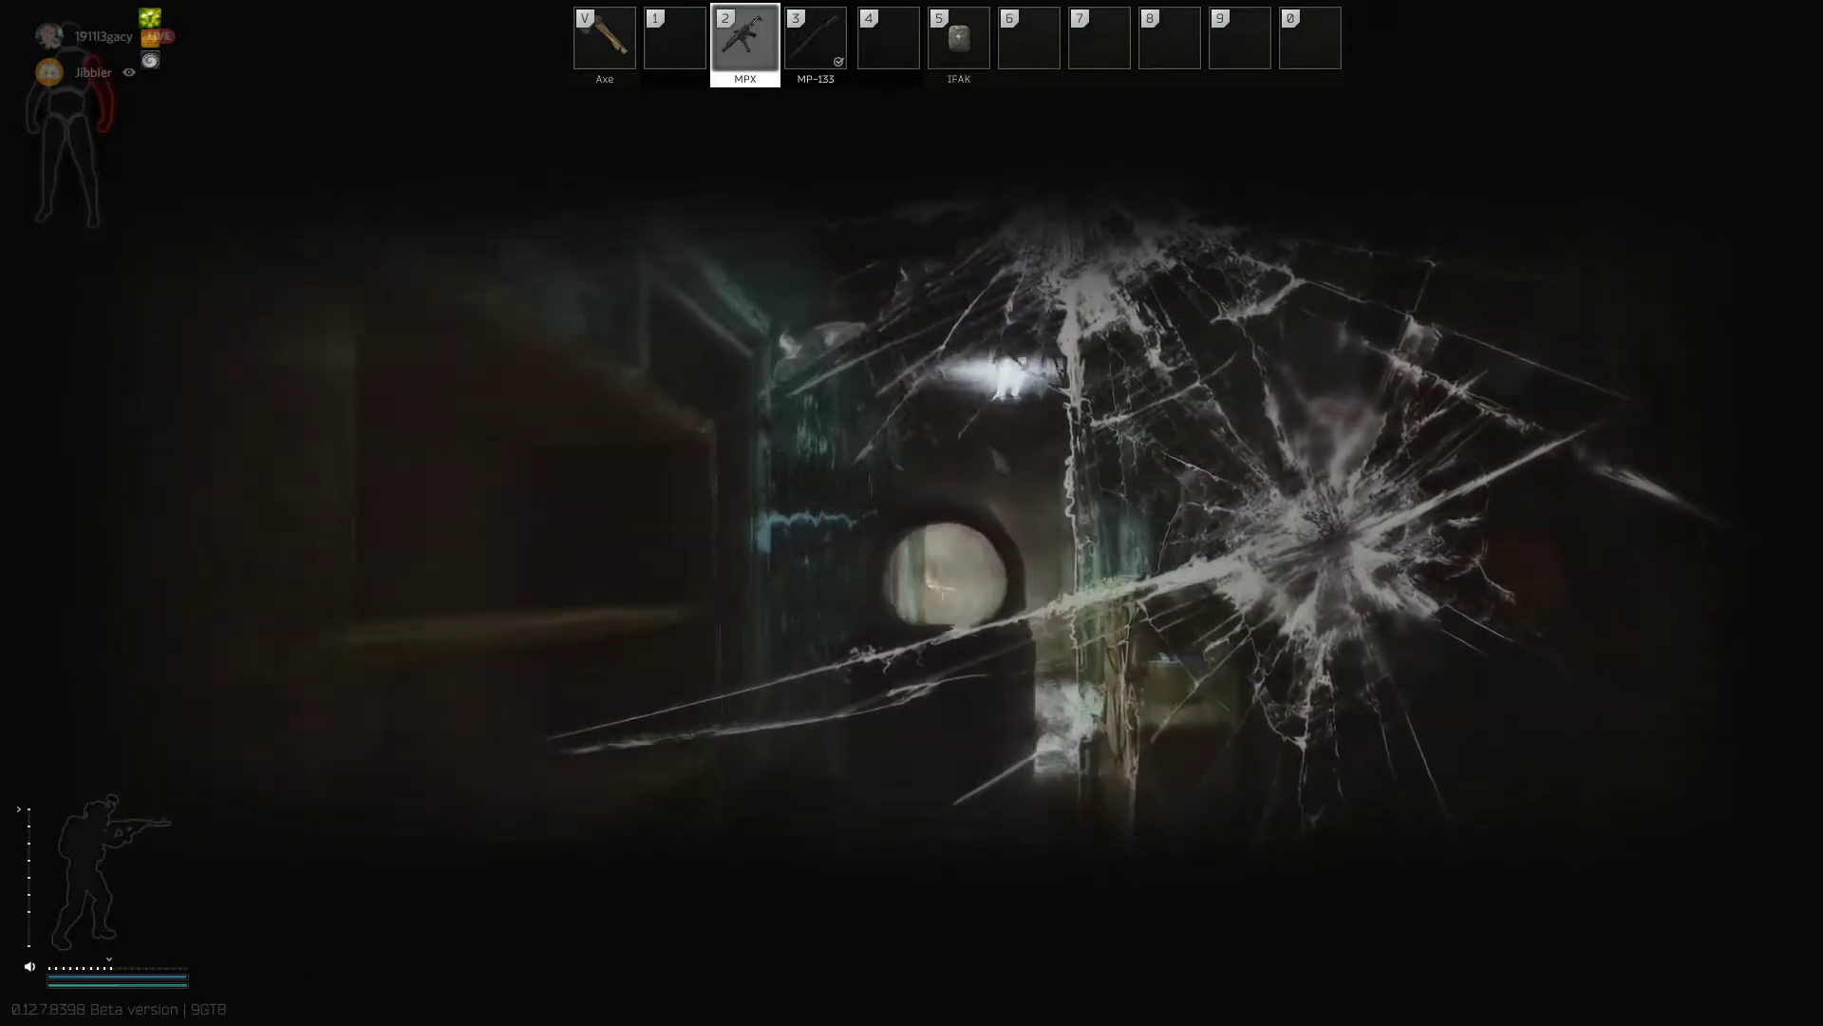
pyautogui.press('r')
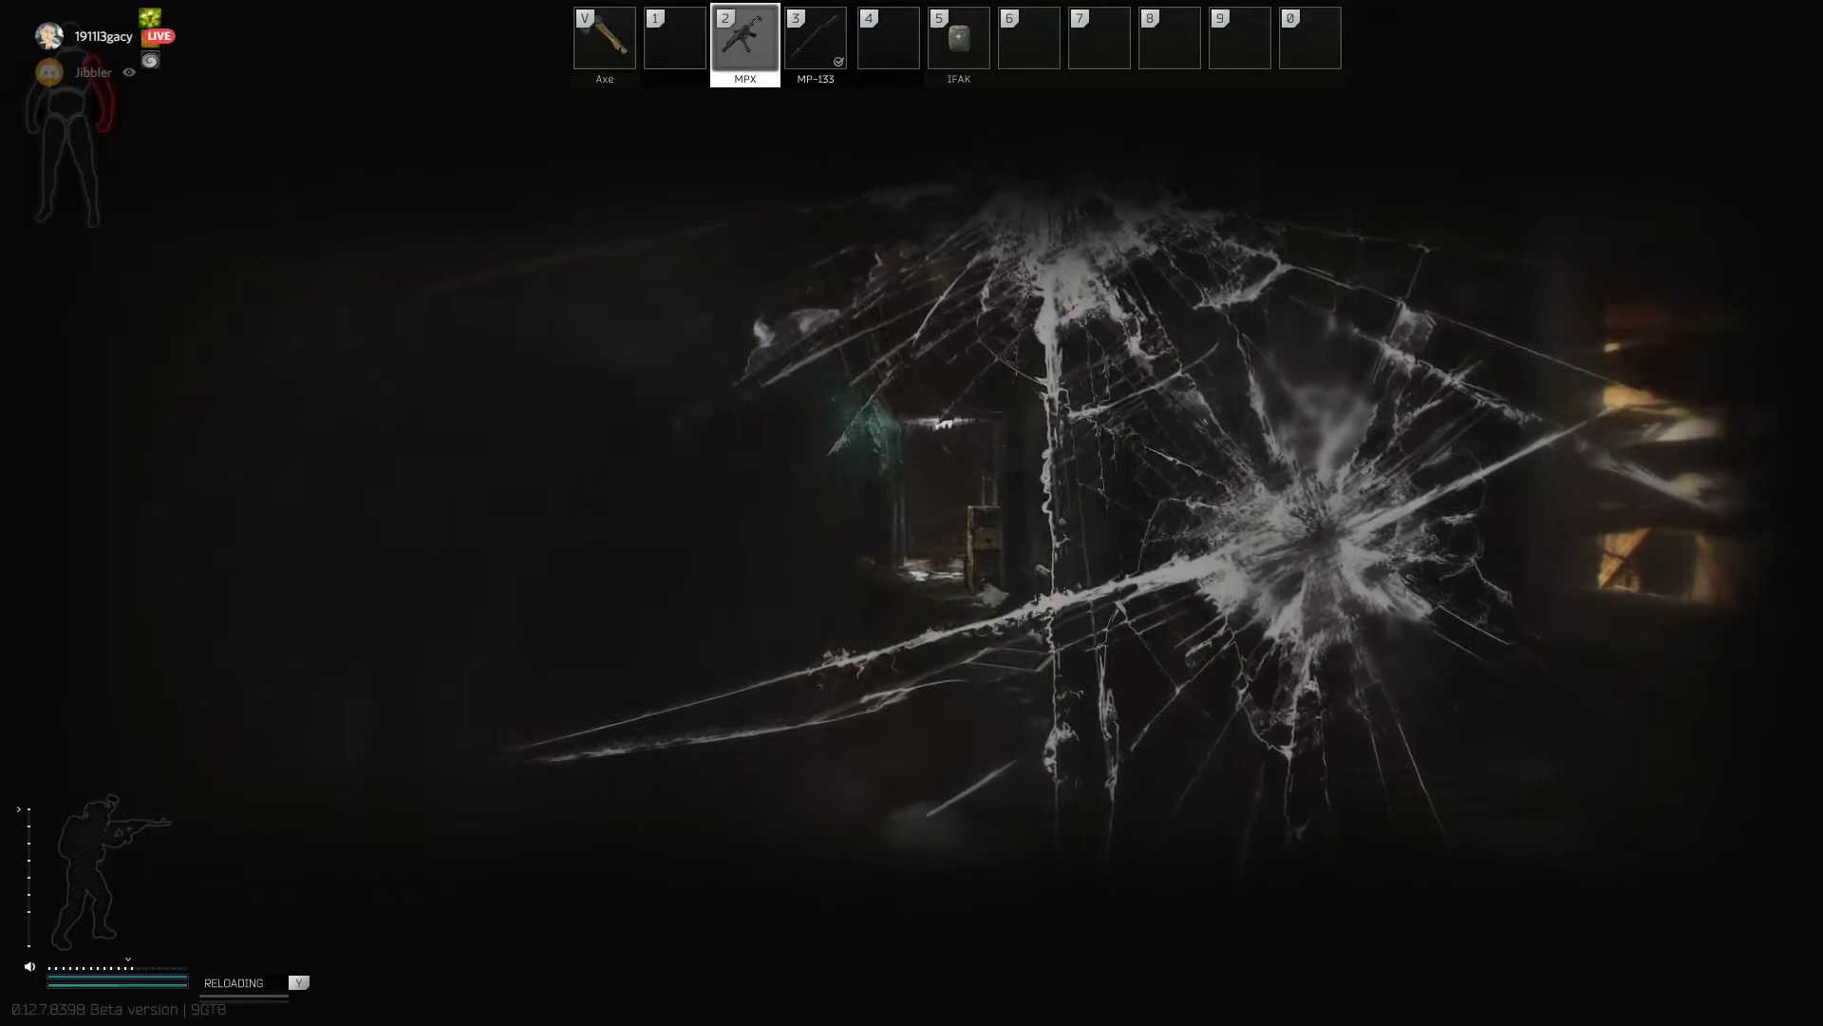
pyautogui.press('w')
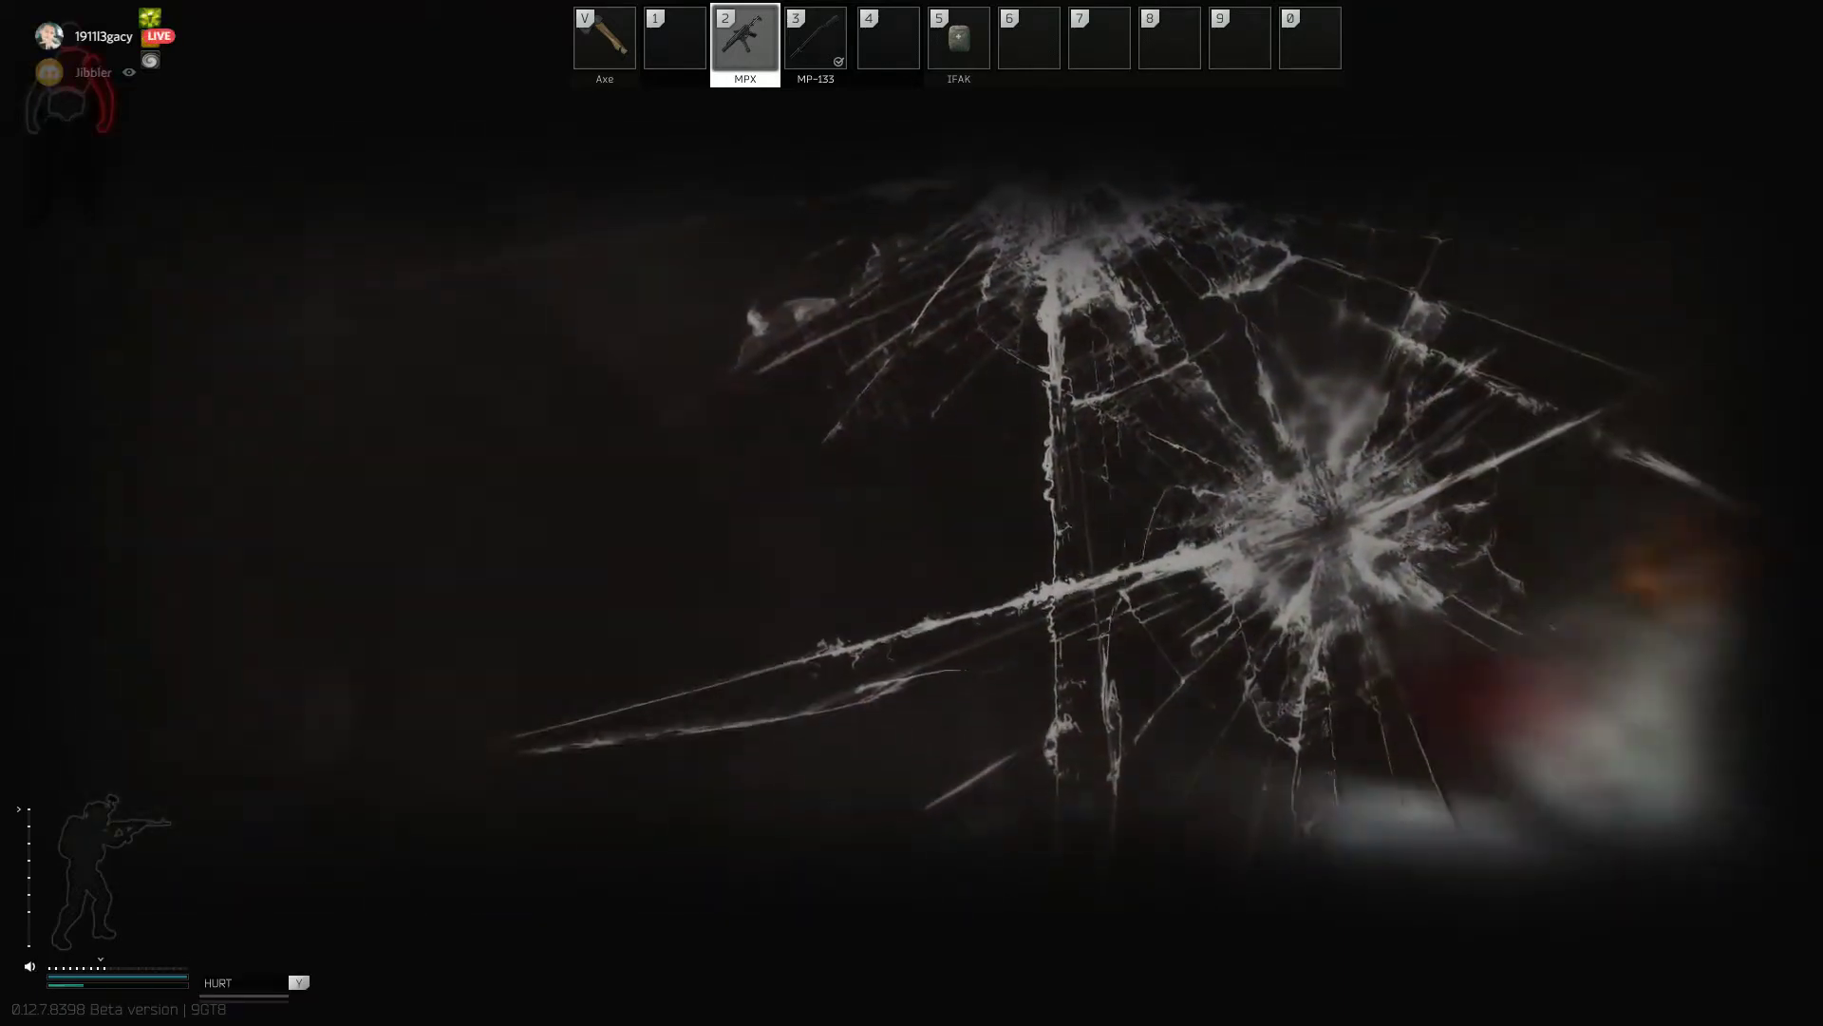
pyautogui.press('w')
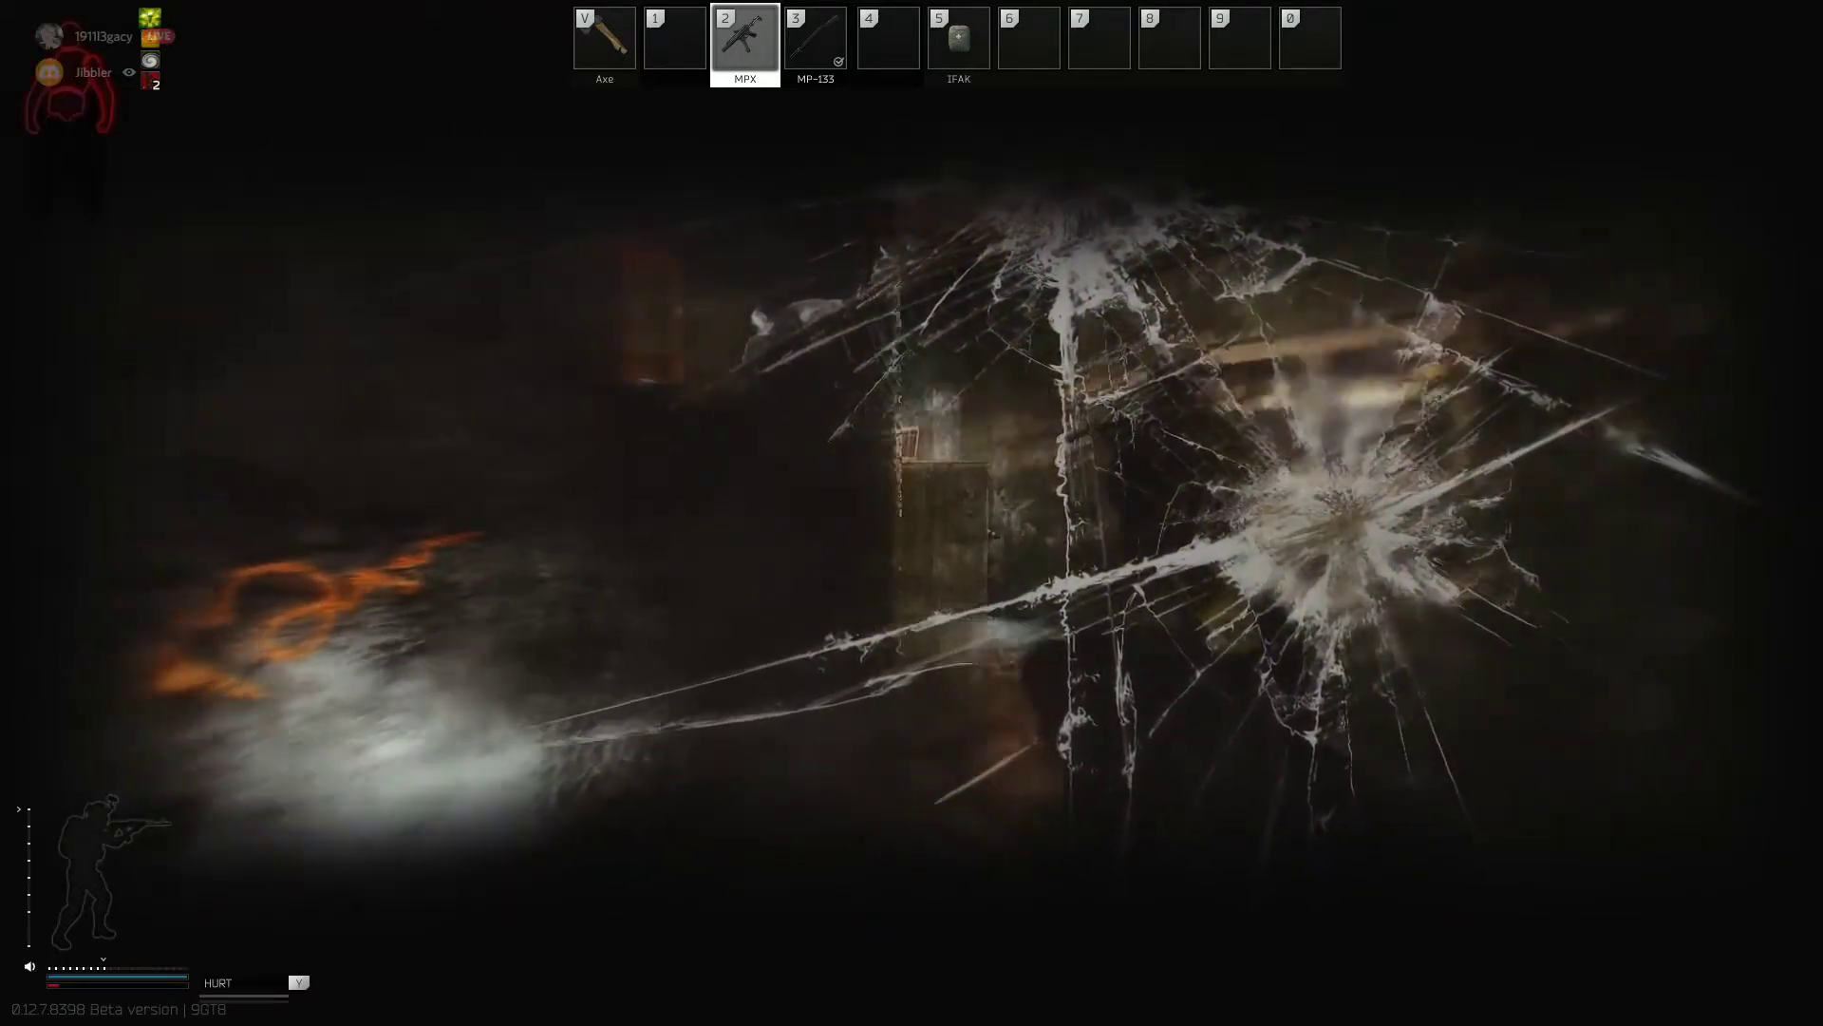
pyautogui.press('Tab')
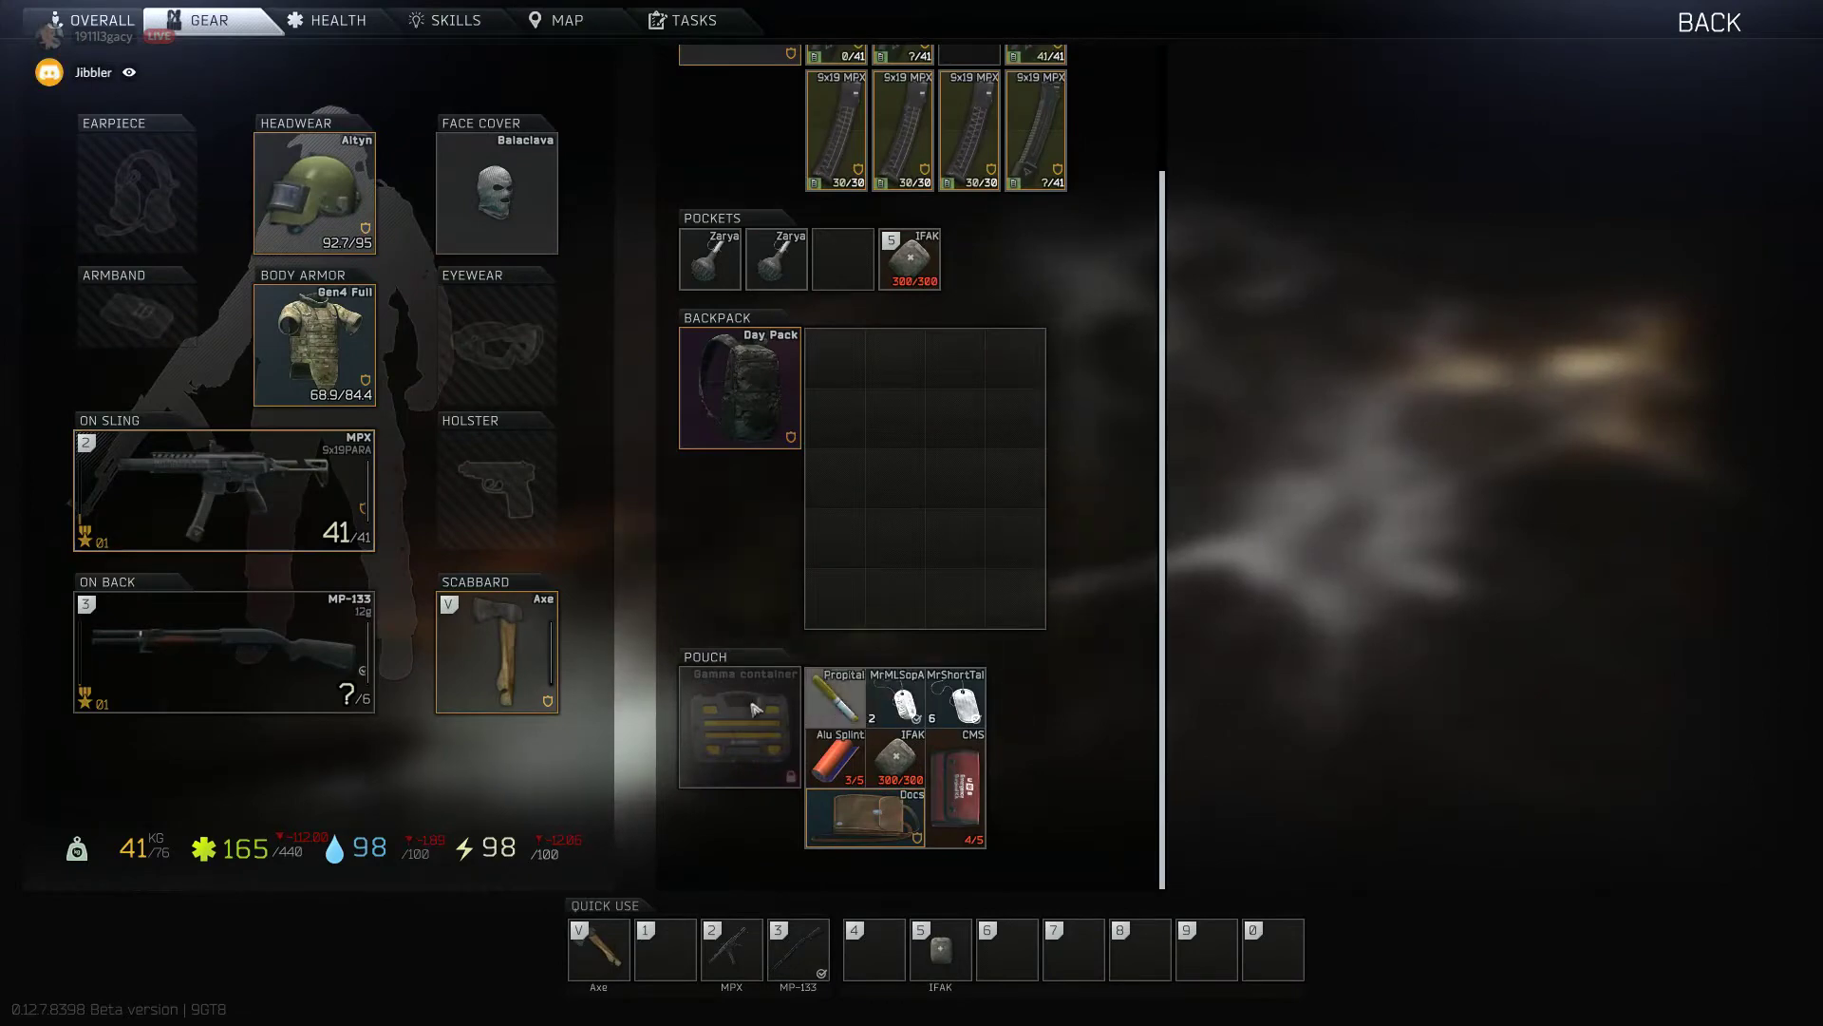
# Step: Leave the gear screen and switch to the IFAK to heal
pyautogui.press('Tab')
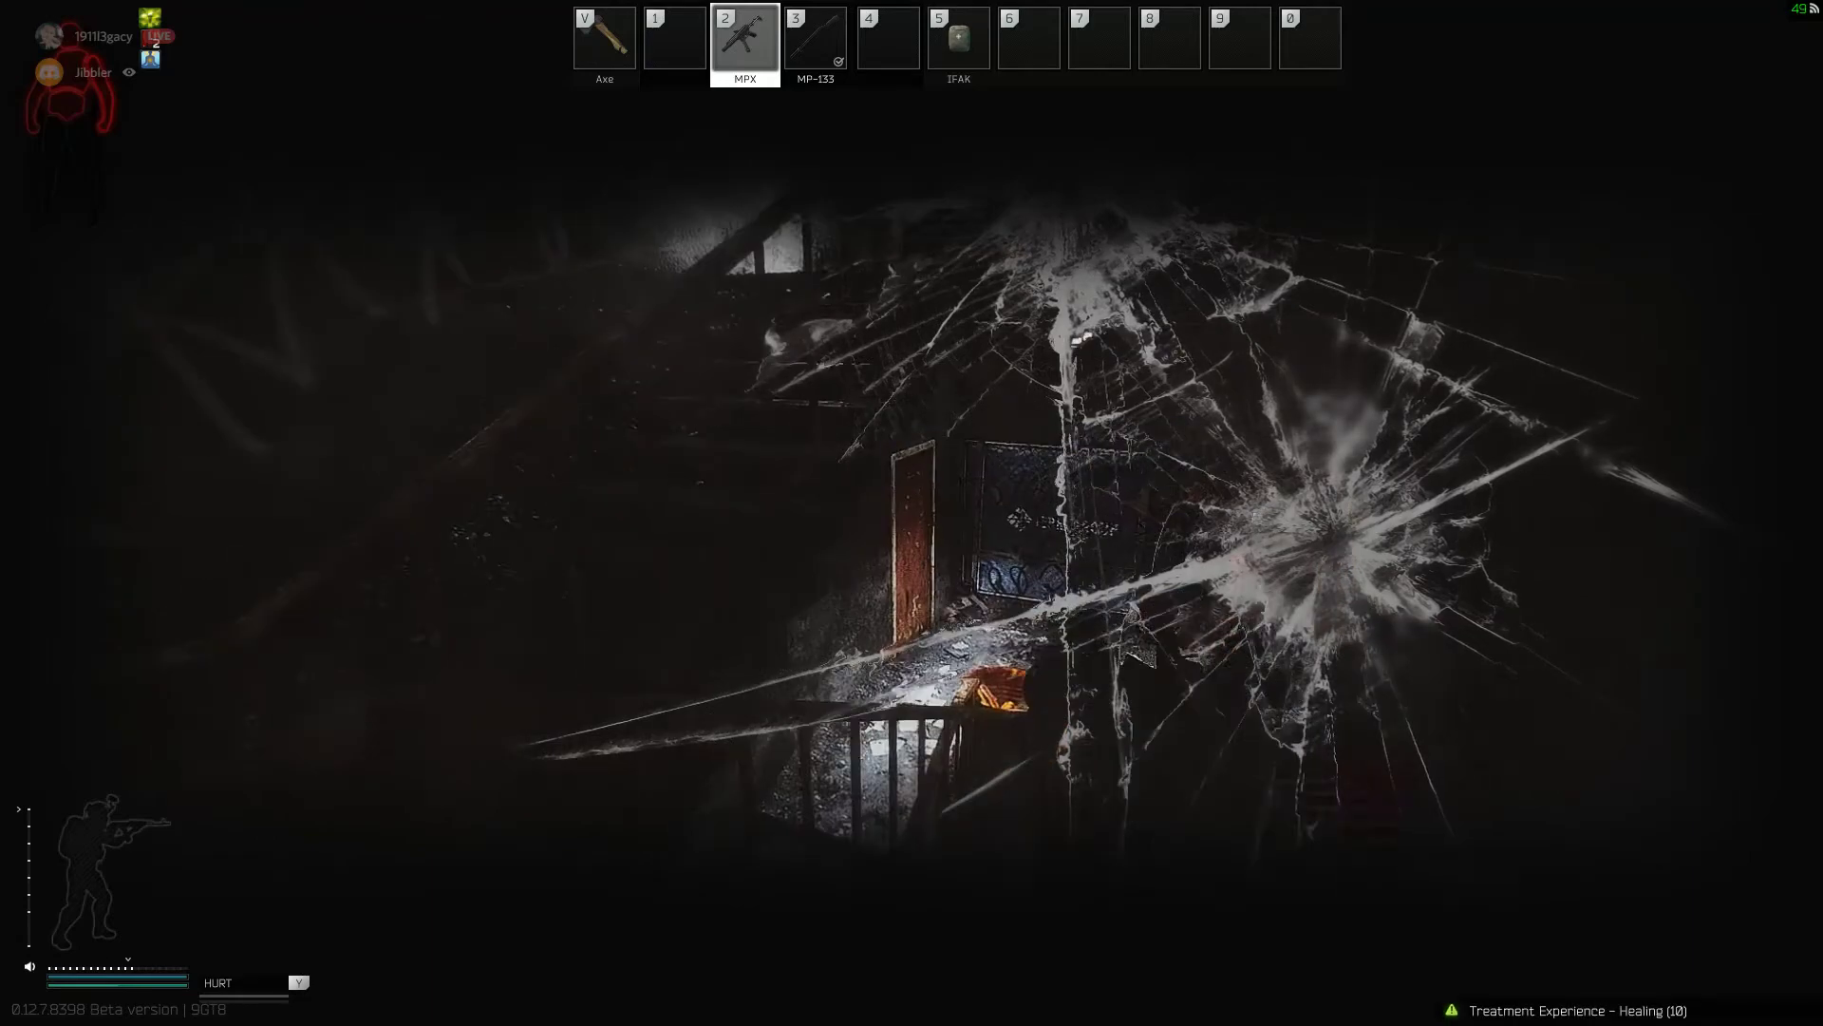
pyautogui.press('5')
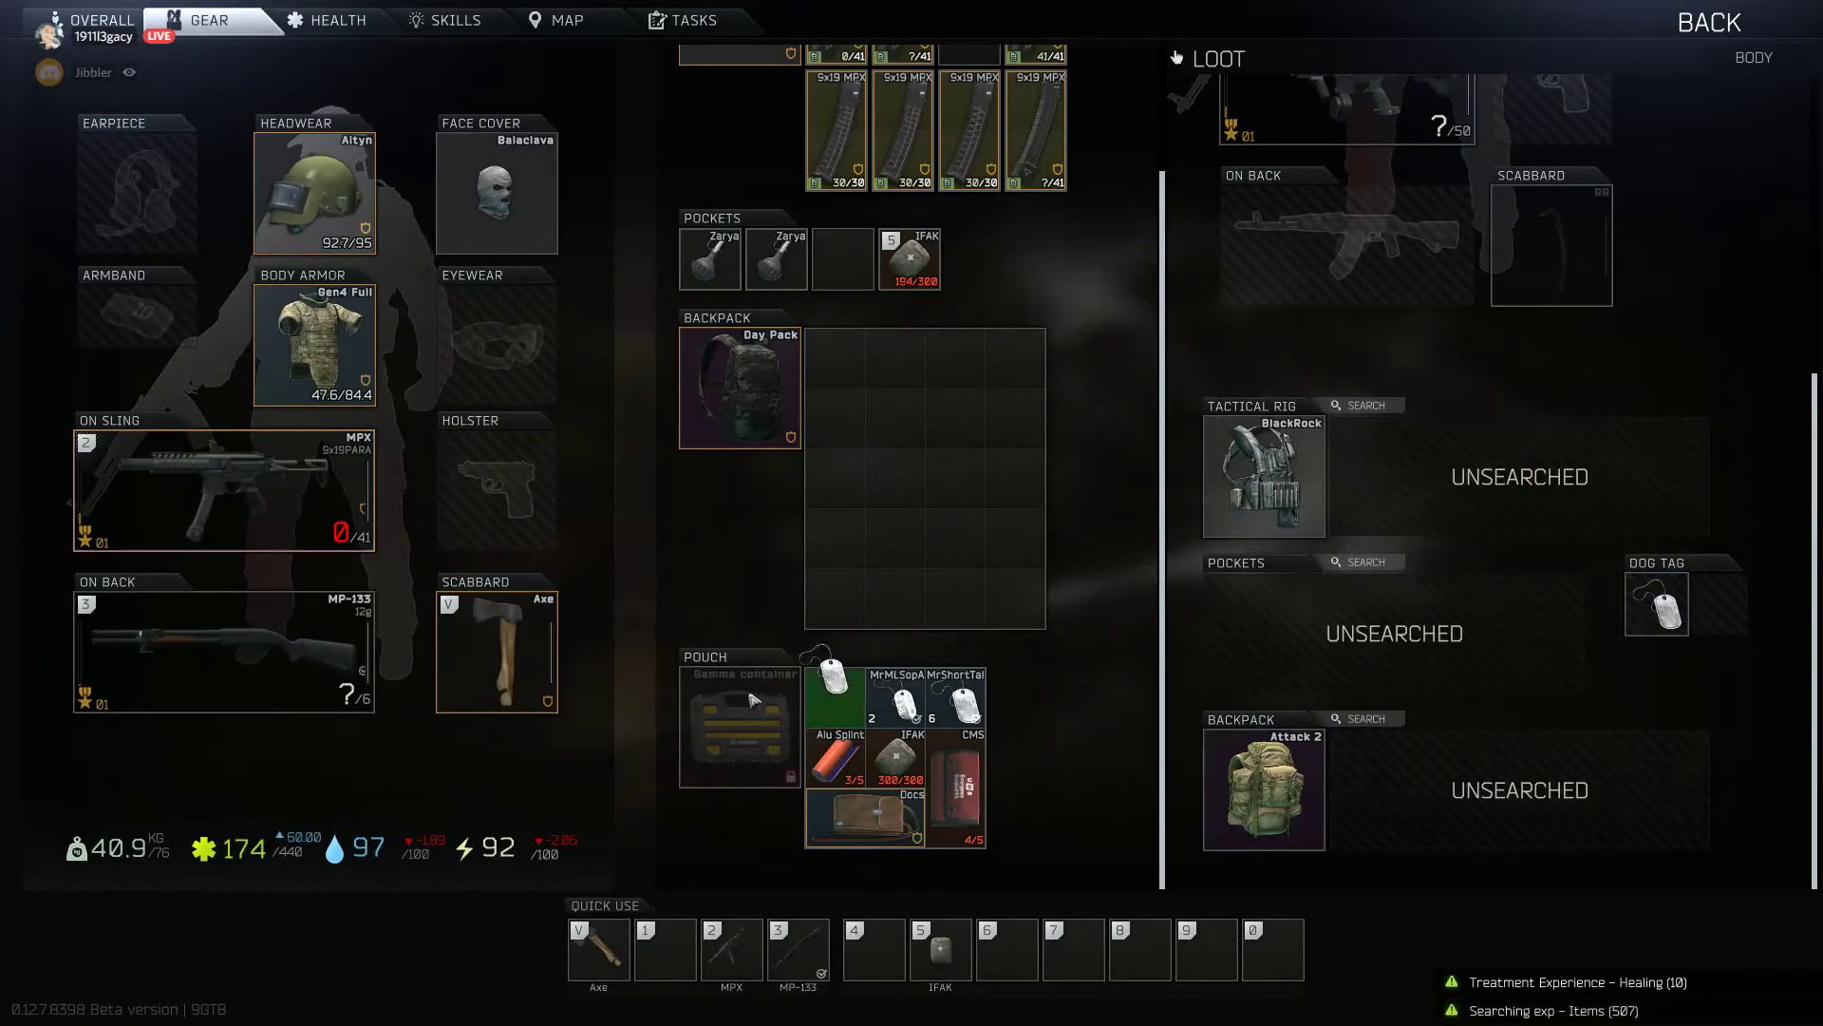
# Step: Swap the MP-133 for the body's MPX on your back and discard the Day Pack
pyautogui.rightClick(297, 648)
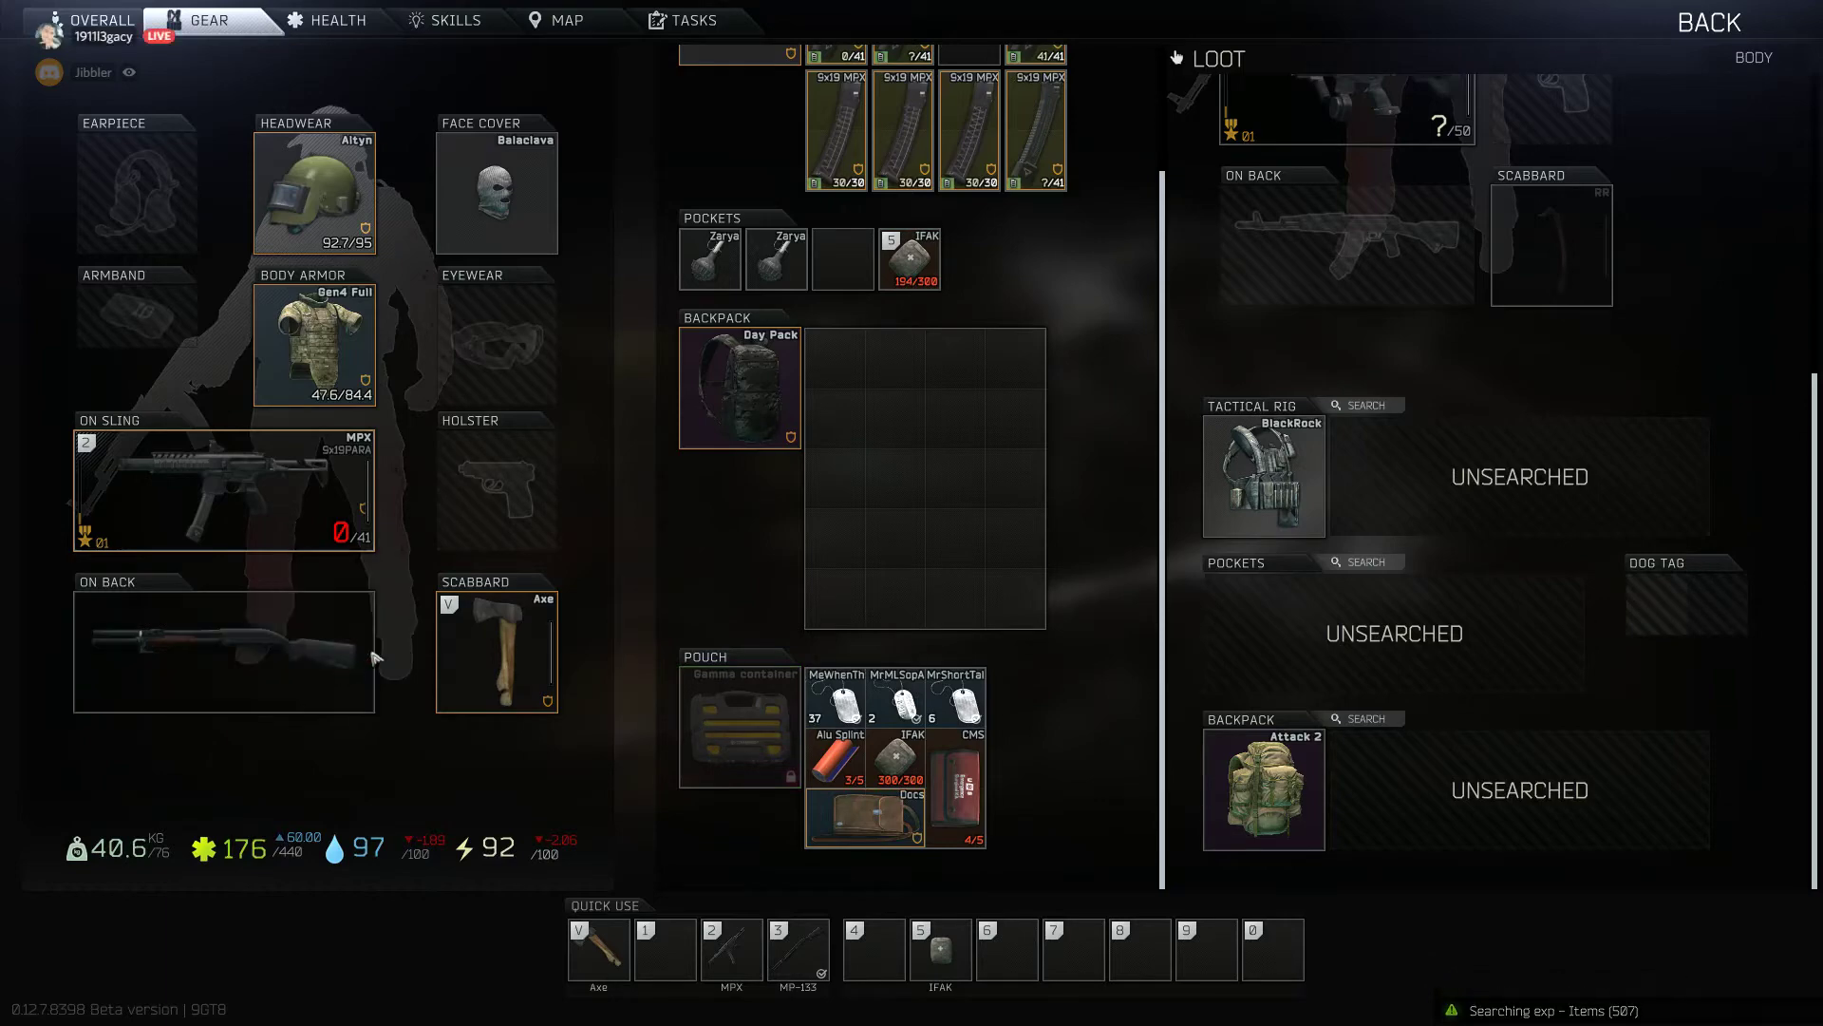
pyautogui.moveTo(1339, 235); pyautogui.dragTo(224, 648)
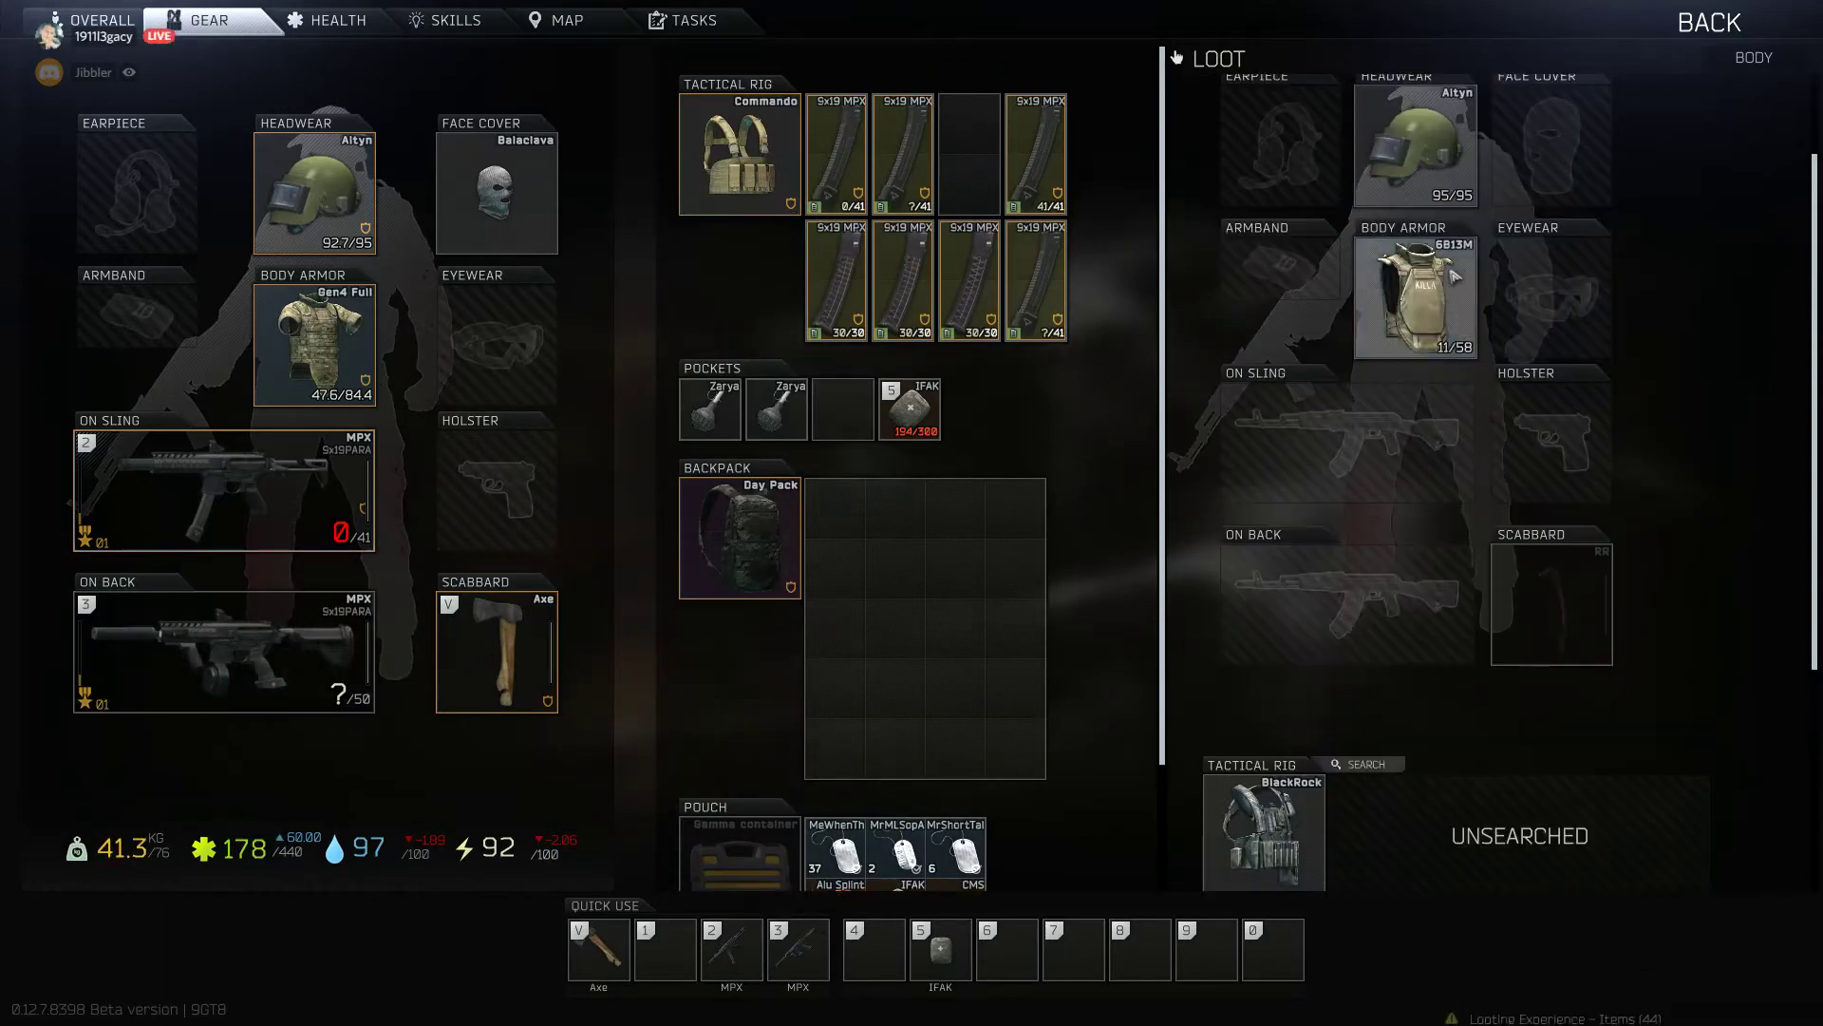
pyautogui.moveTo(1425, 285); pyautogui.dragTo(913, 599)
pyautogui.scroll(-5, 1396, 571)
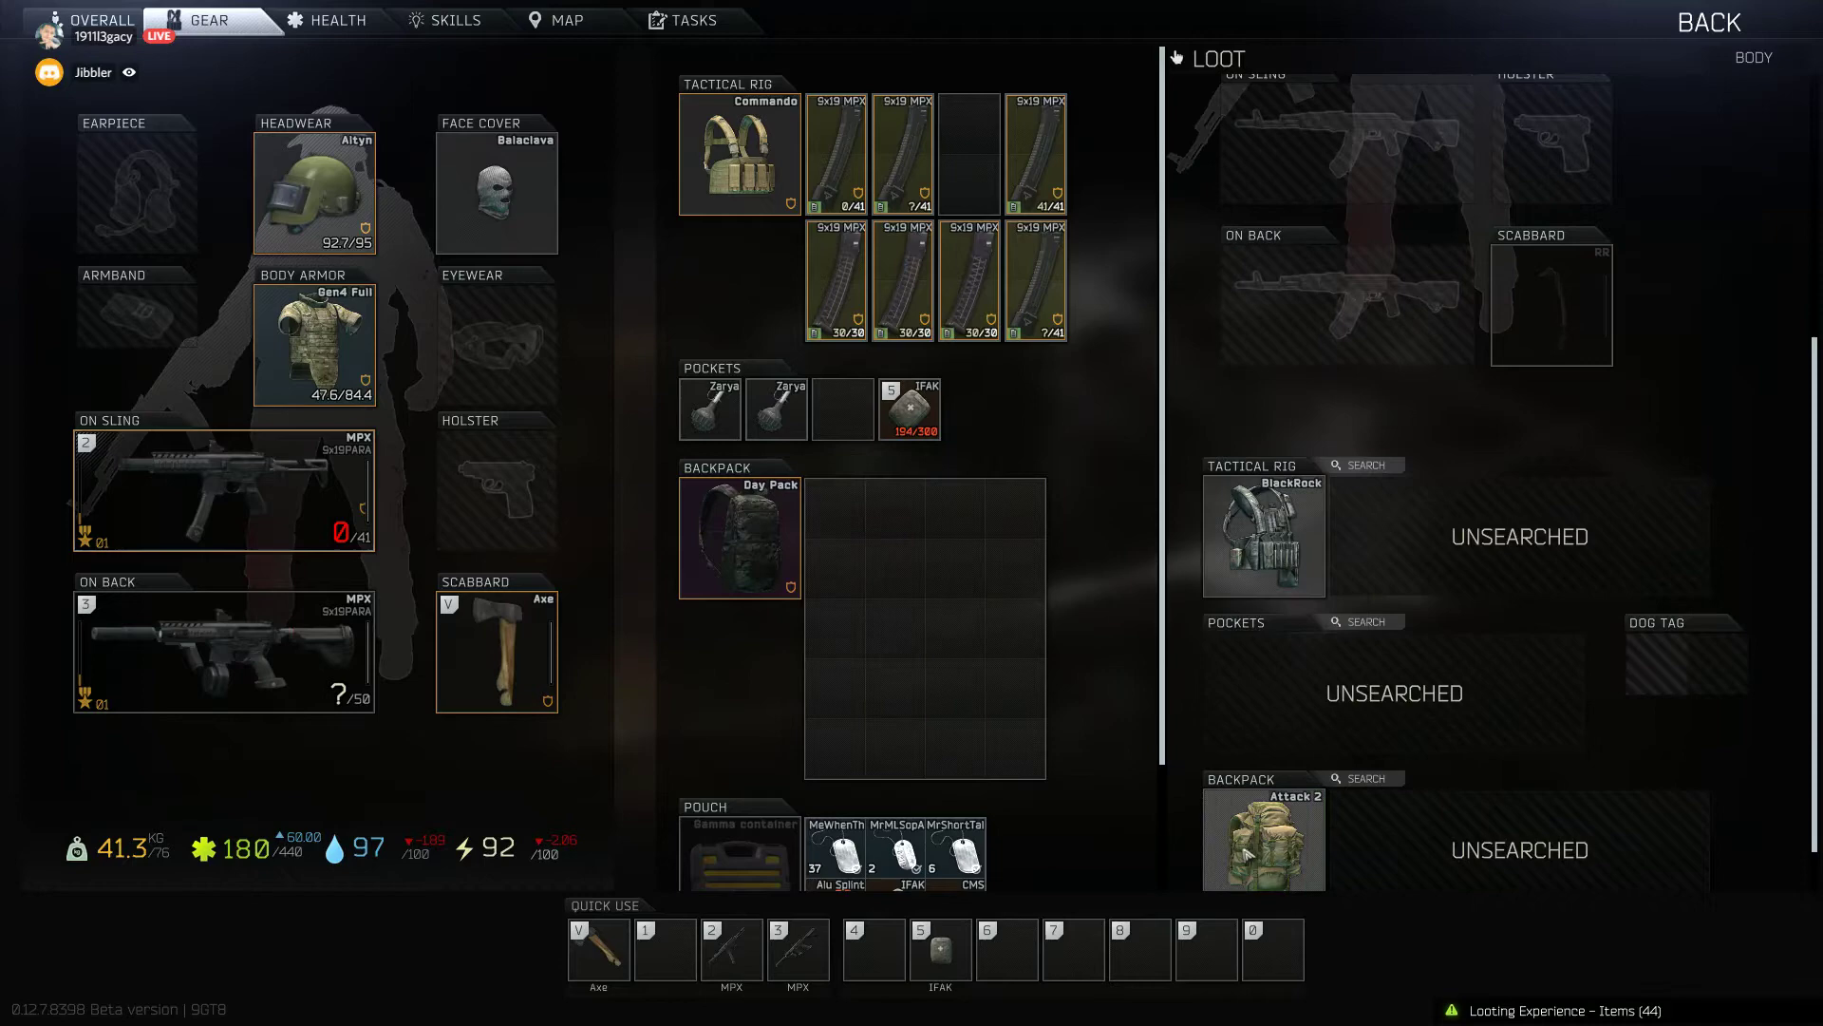
pyautogui.click(781, 544)
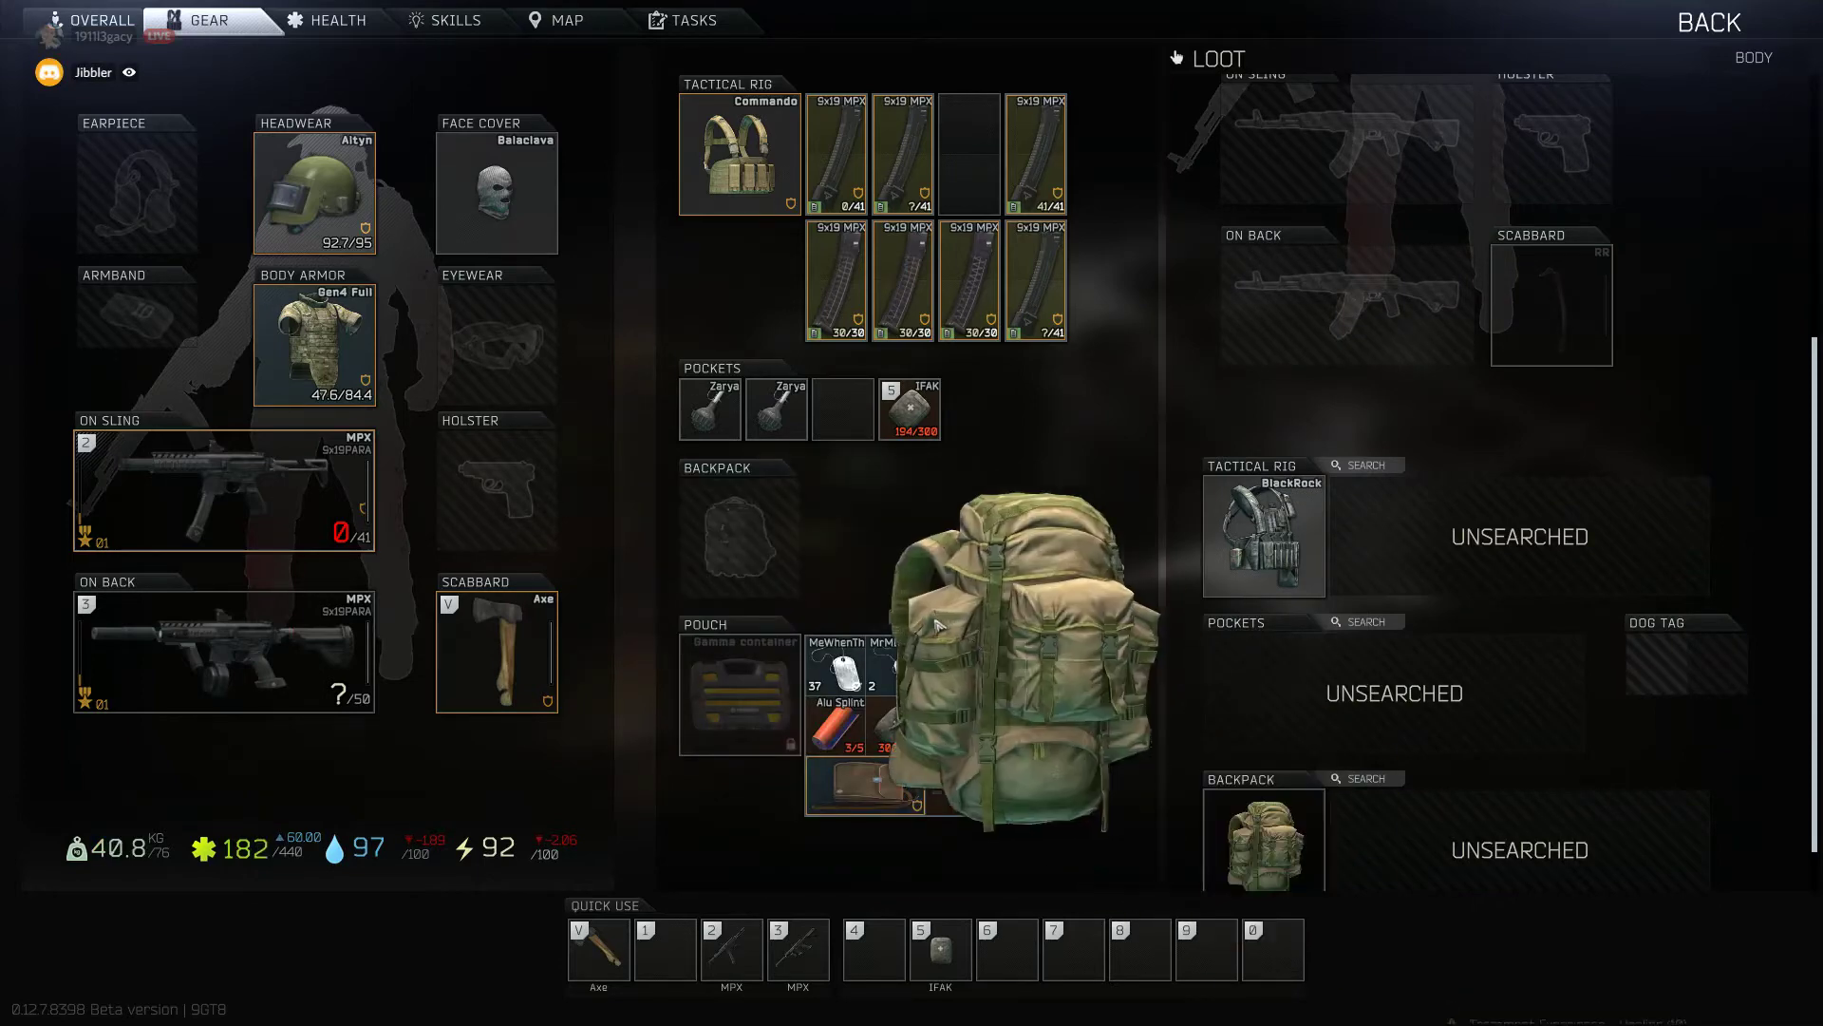
# Step: Equip the Attack 2 backpack, stash the Altyn helmet and BlackRock rig, then search the pockets
pyautogui.moveTo(1263, 843); pyautogui.dragTo(909, 566)
pyautogui.scroll(5, 1397, 427)
pyautogui.scroll(3, 1426, 357)
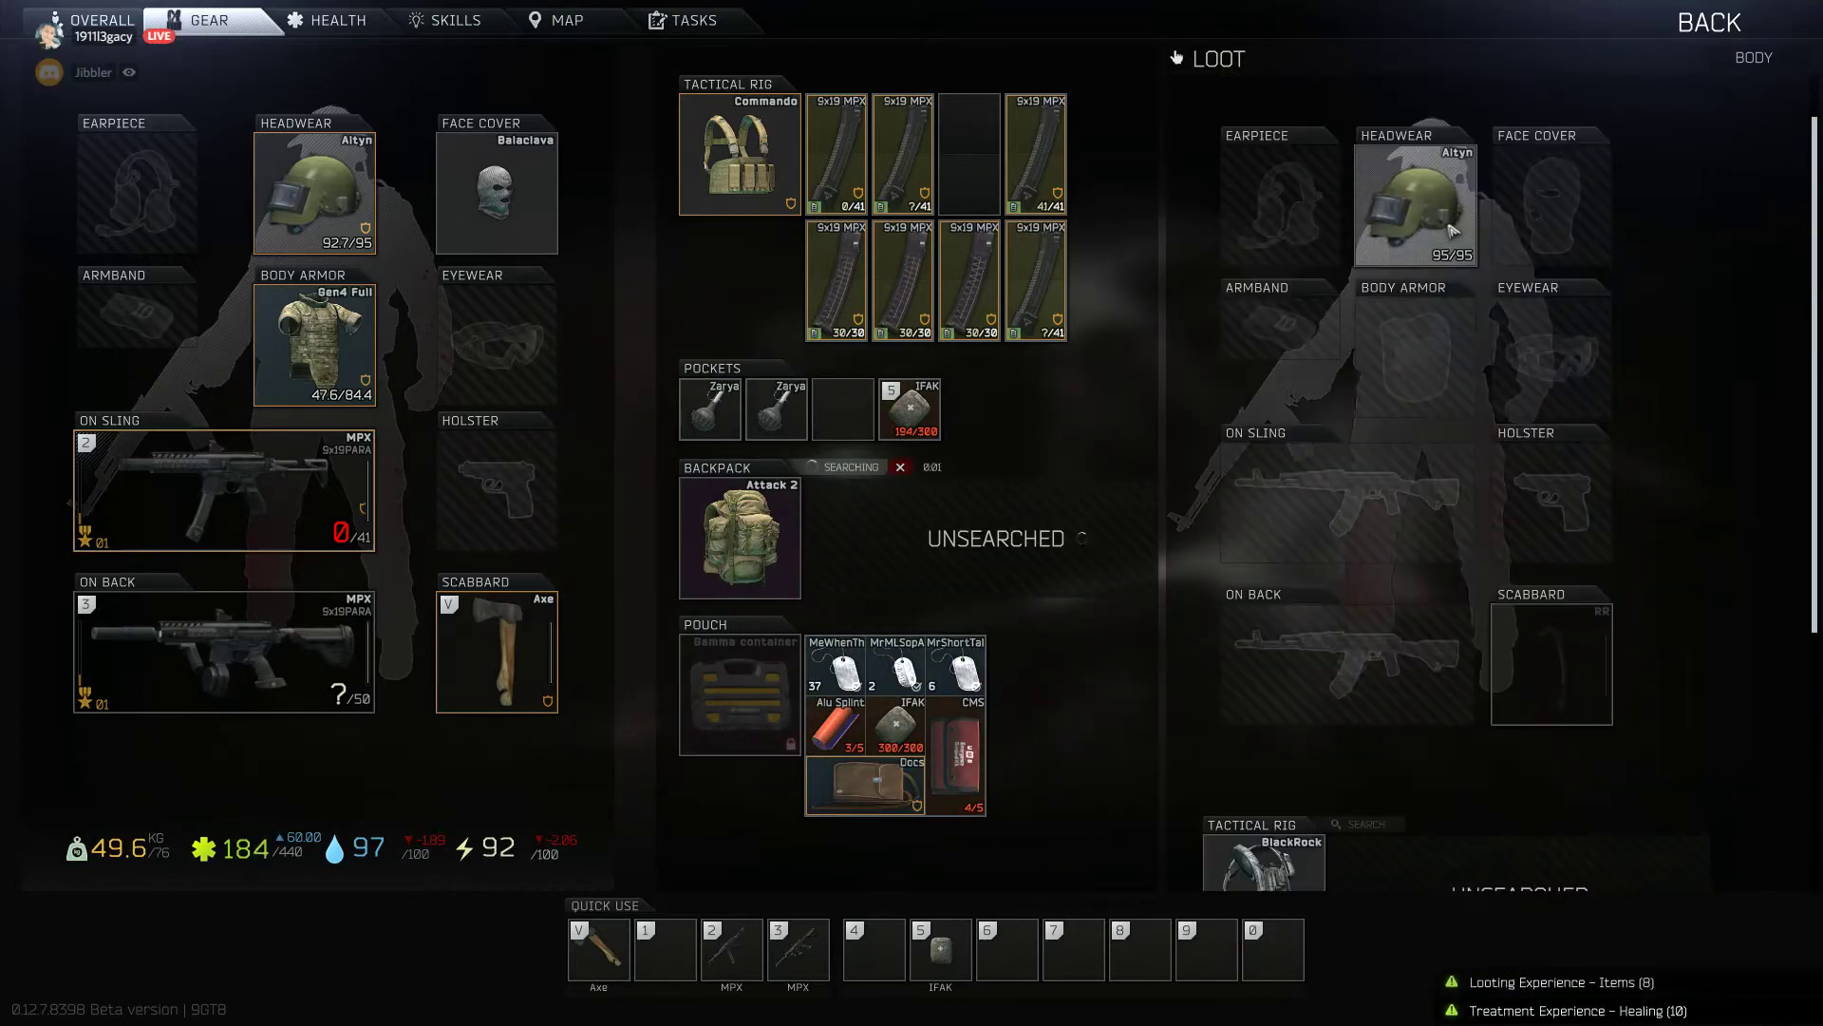
pyautogui.keyDown('ctrl'); pyautogui.click(1414, 199); pyautogui.keyUp('ctrl')
pyautogui.scroll(-5, 1397, 427)
pyautogui.keyDown('ctrl'); pyautogui.click(1263, 655); pyautogui.keyUp('ctrl')
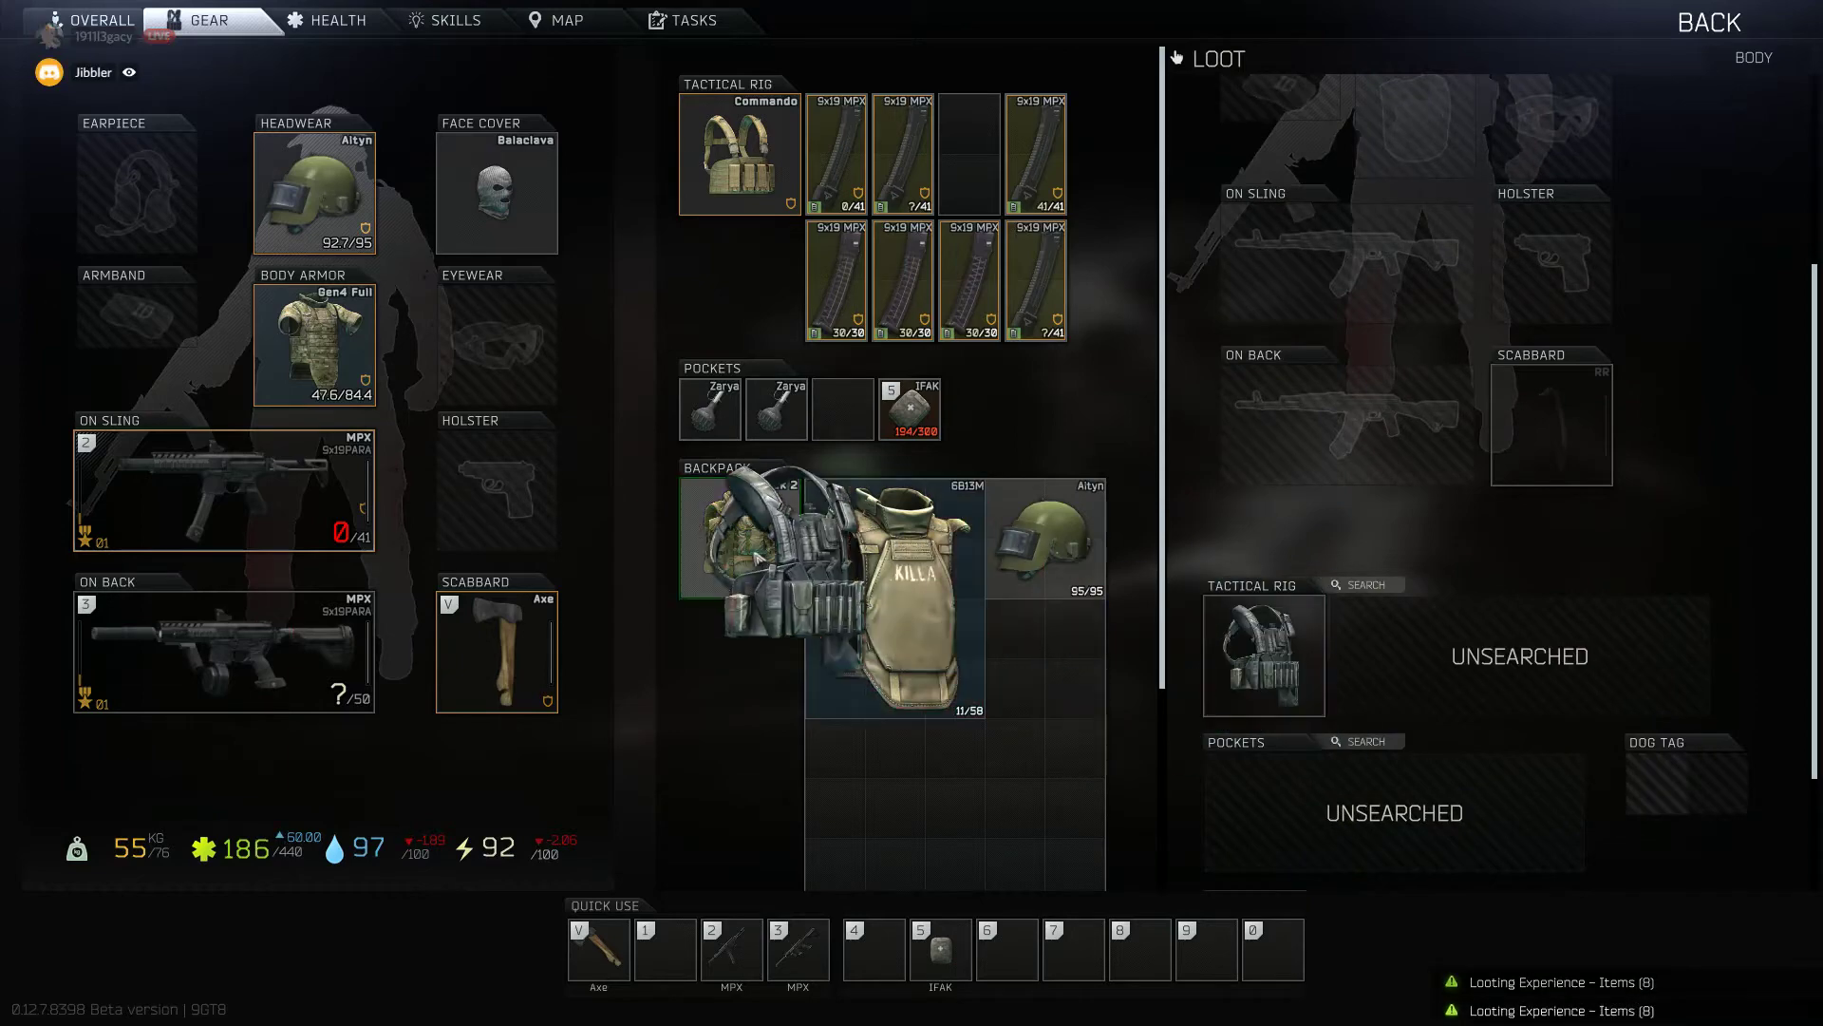
pyautogui.click(1366, 742)
pyautogui.scroll(3, 1325, 571)
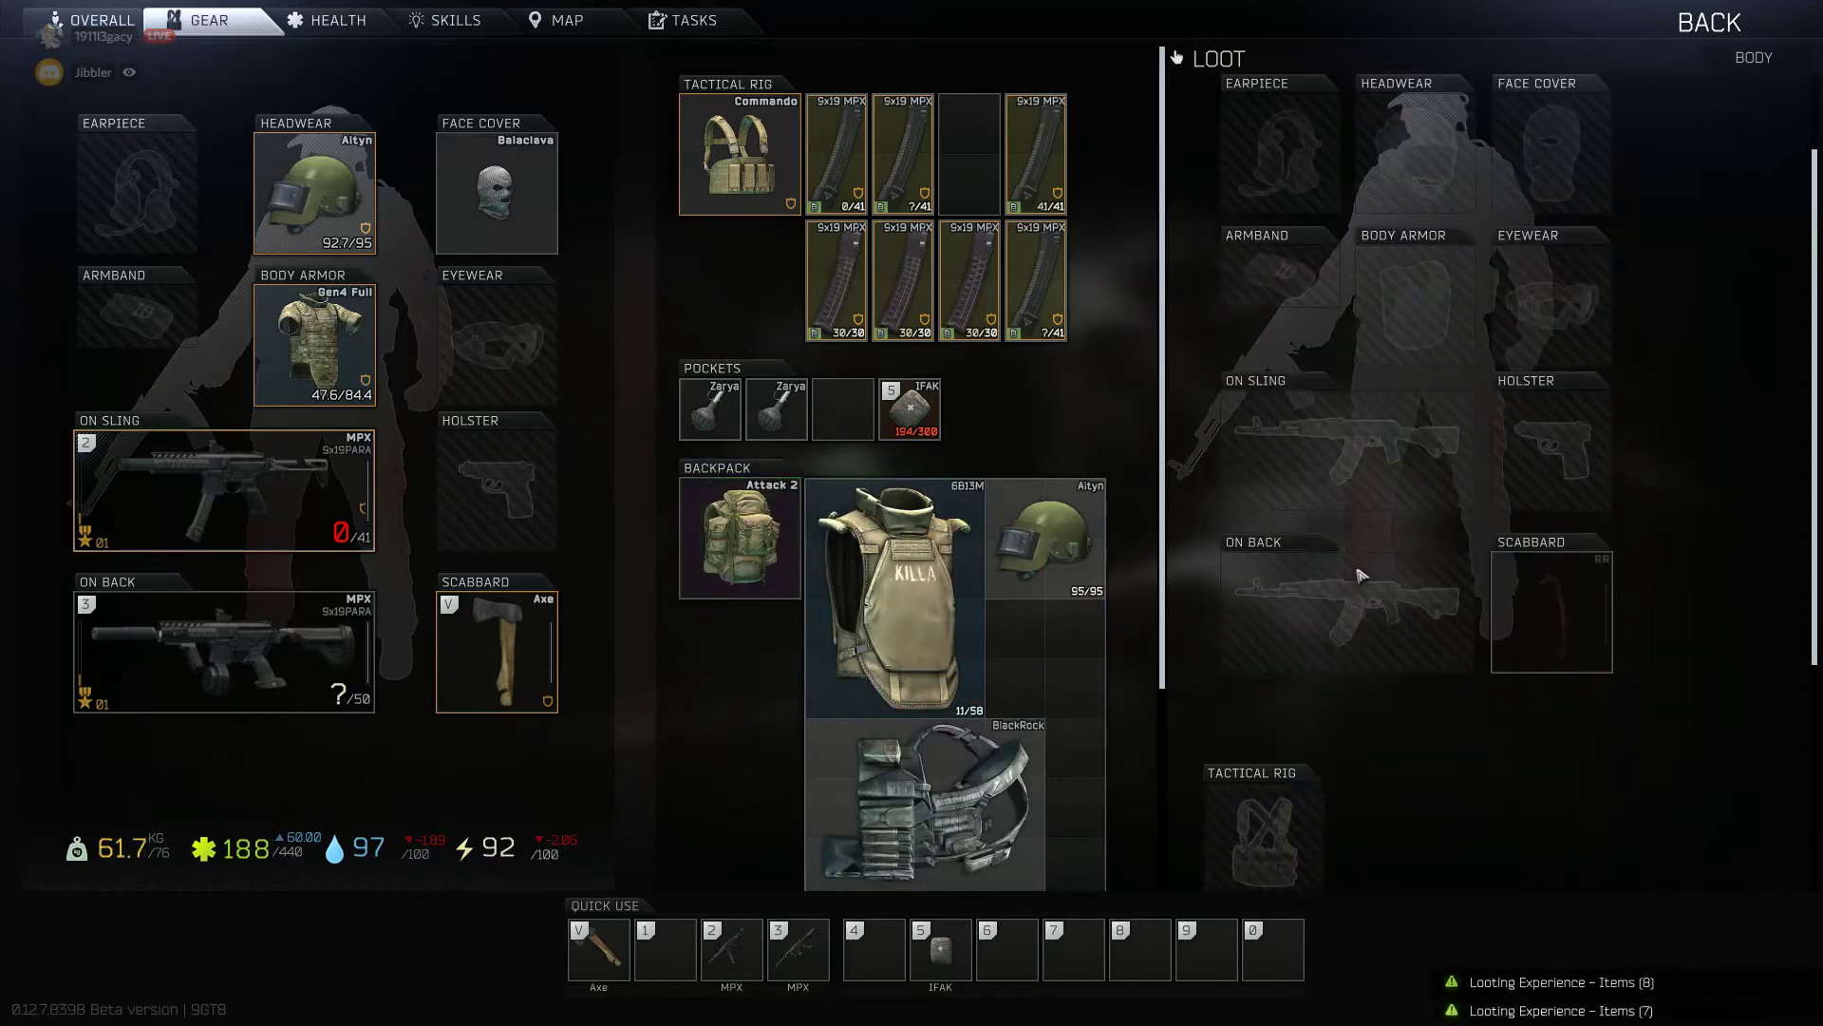
pyautogui.scroll(-3, 1312, 542)
pyautogui.scroll(-2, 1304, 641)
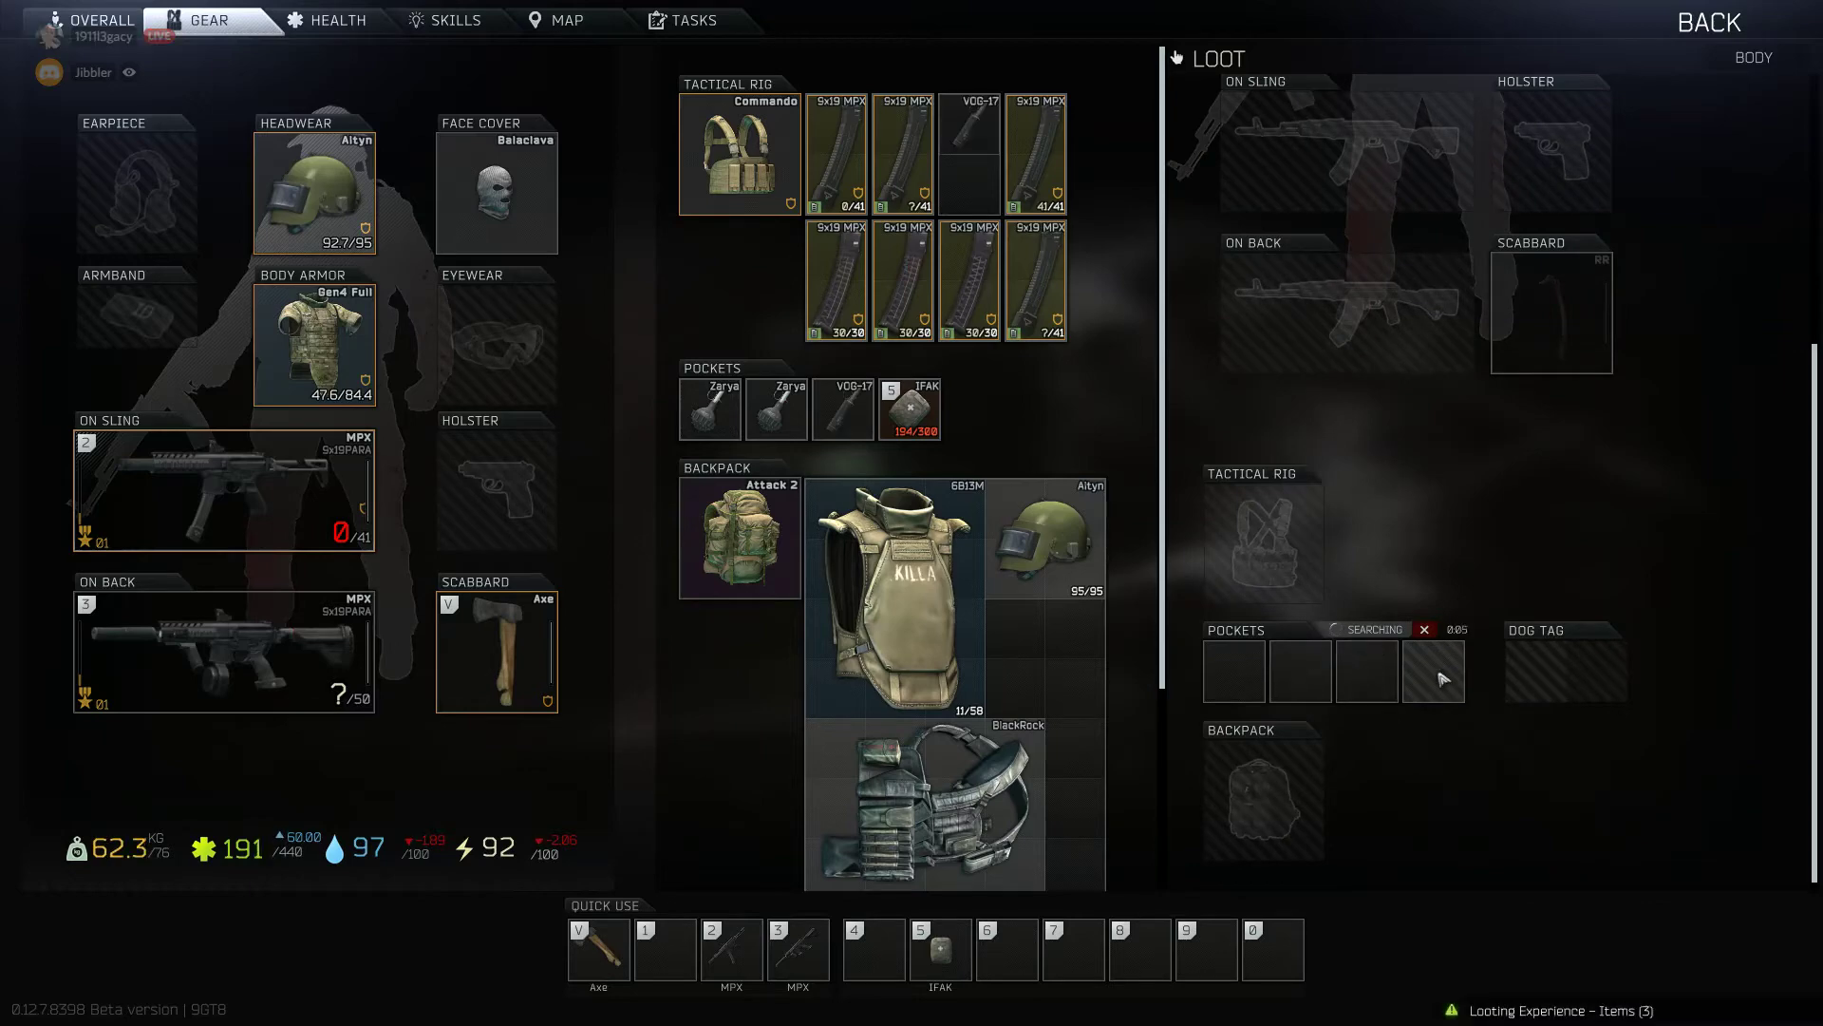
pyautogui.press('Tab')
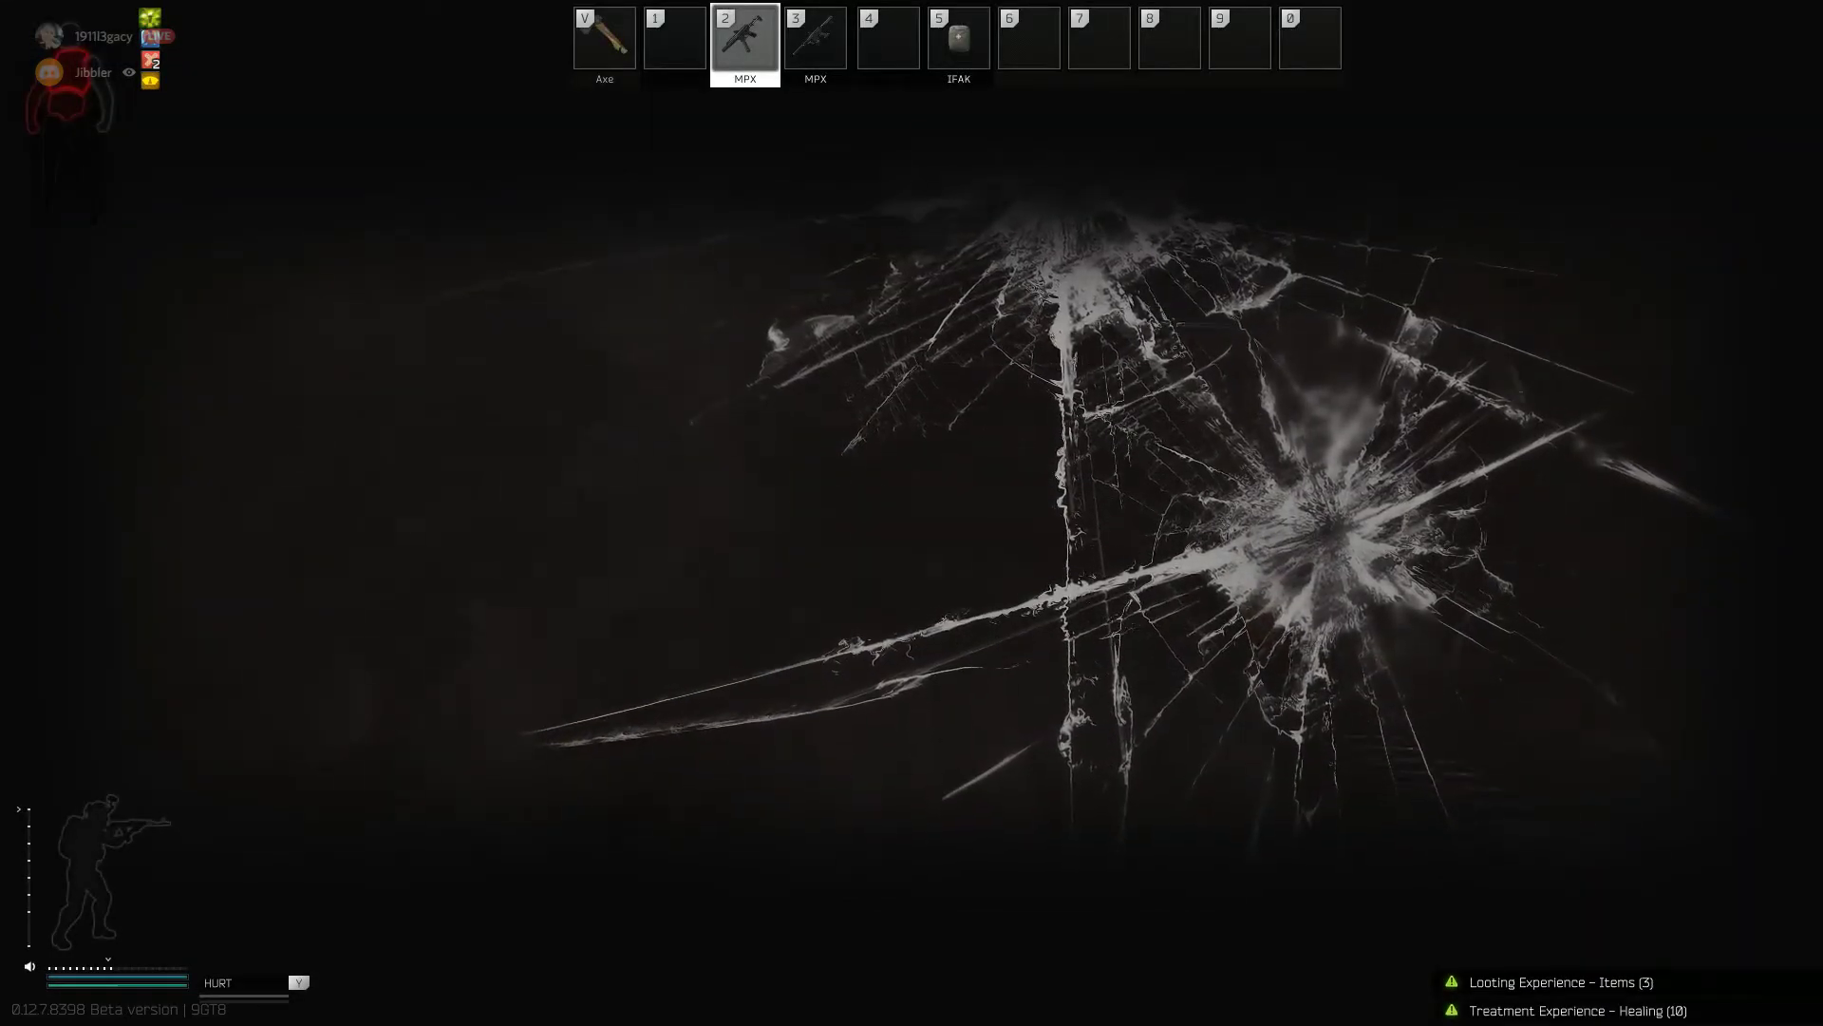